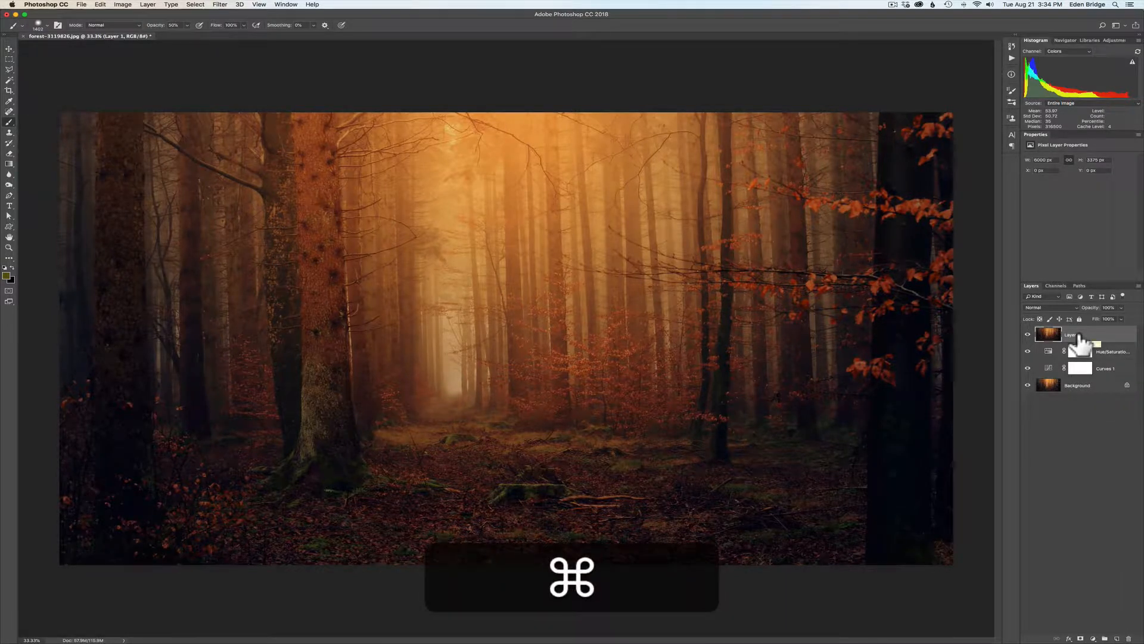
Duplicate Layer 1 and send the copy to the Skylum Luminar 2018 plug-in.
key(super+j)
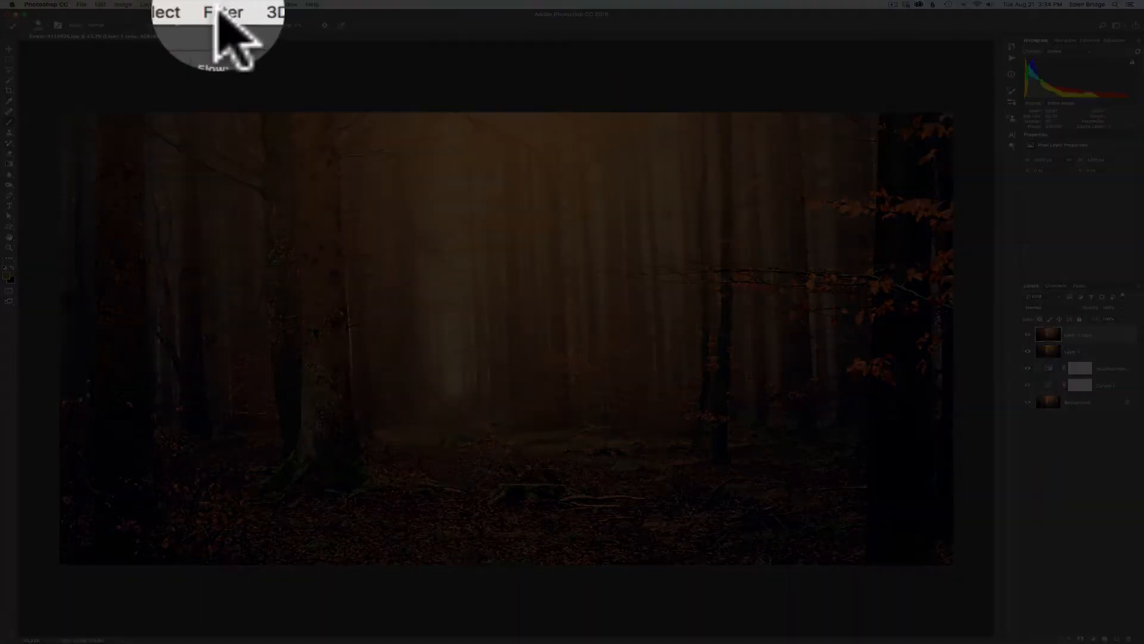
click(220, 5)
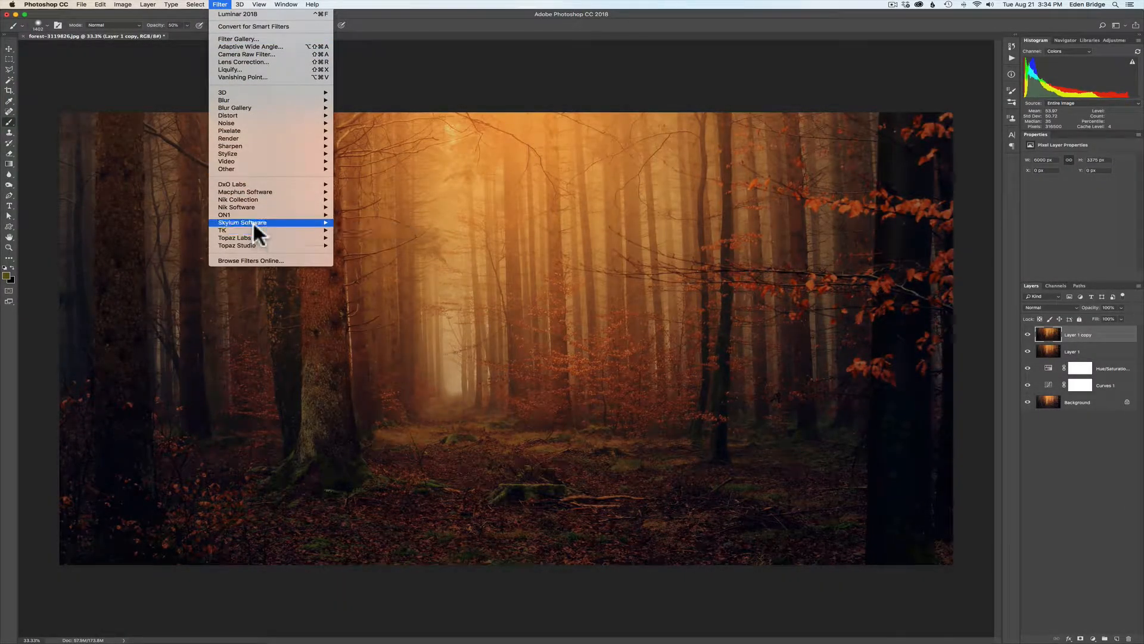
mouse_move(253, 223)
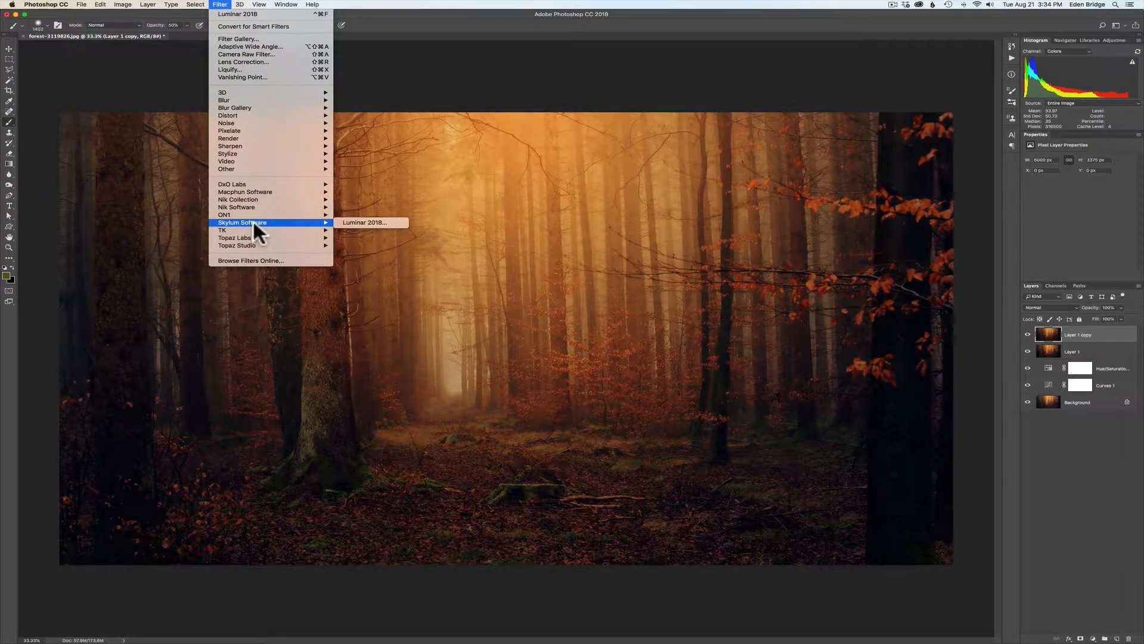
click(371, 221)
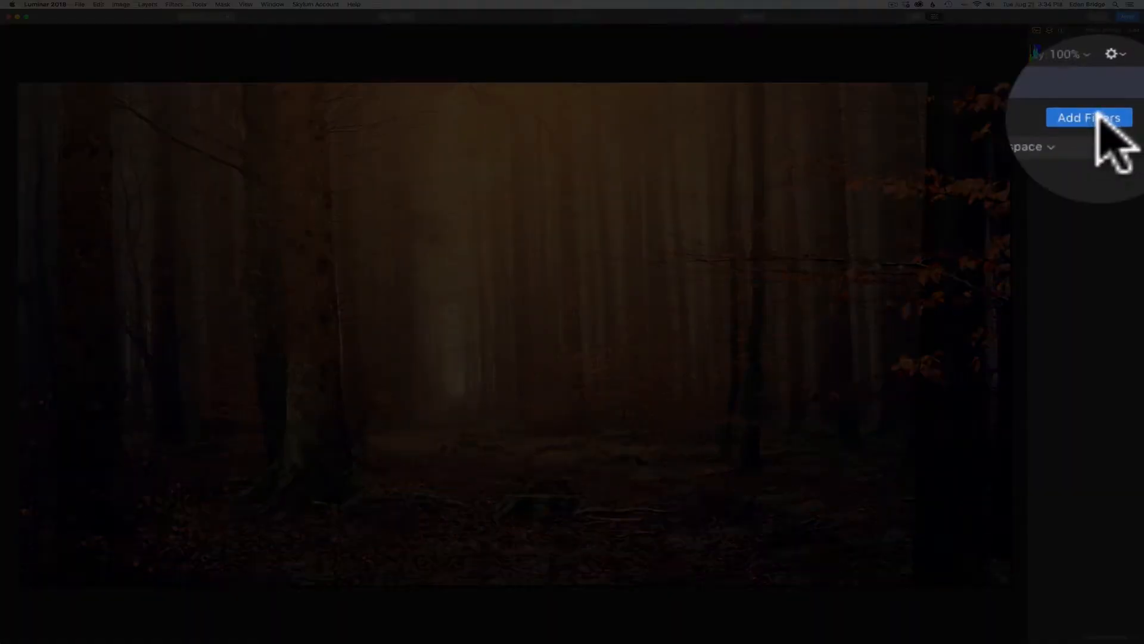
Search the filter catalog for "sunray", add the Sunrays filter to the forest image and close the catalog.
click(1115, 118)
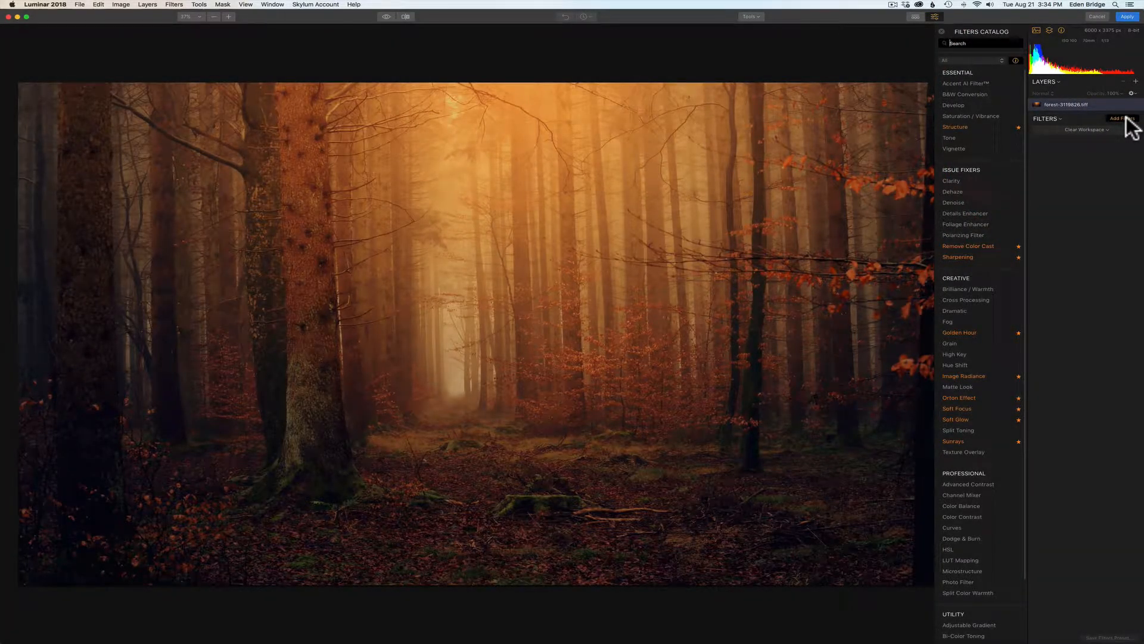
mouse_move(980, 89)
click(978, 44)
text(sunri)
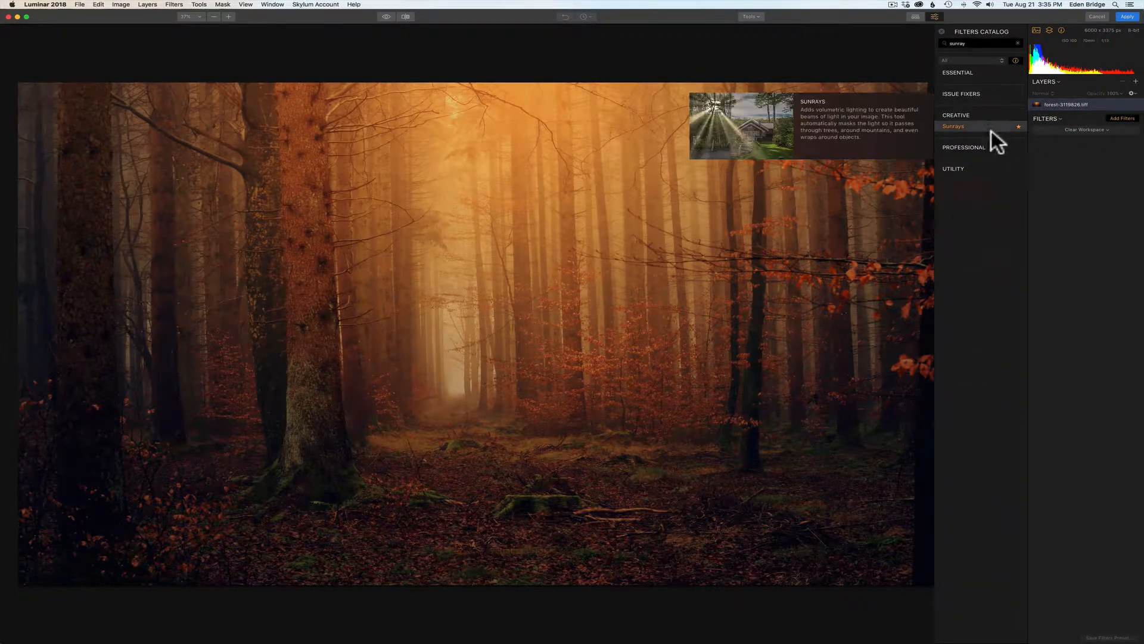
click(972, 126)
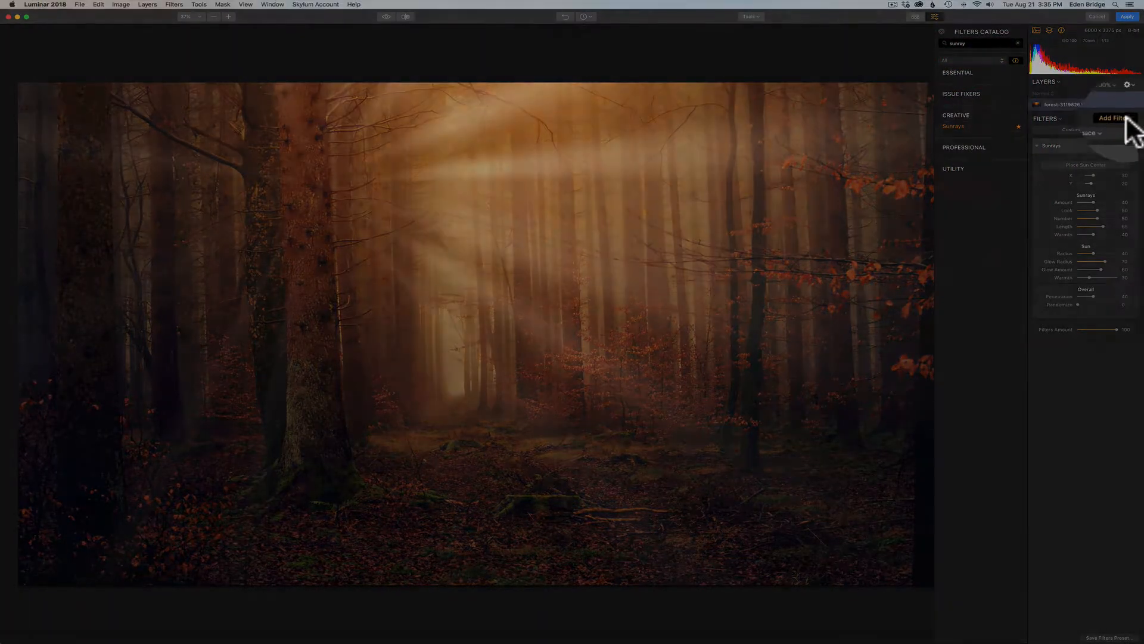
click(1123, 119)
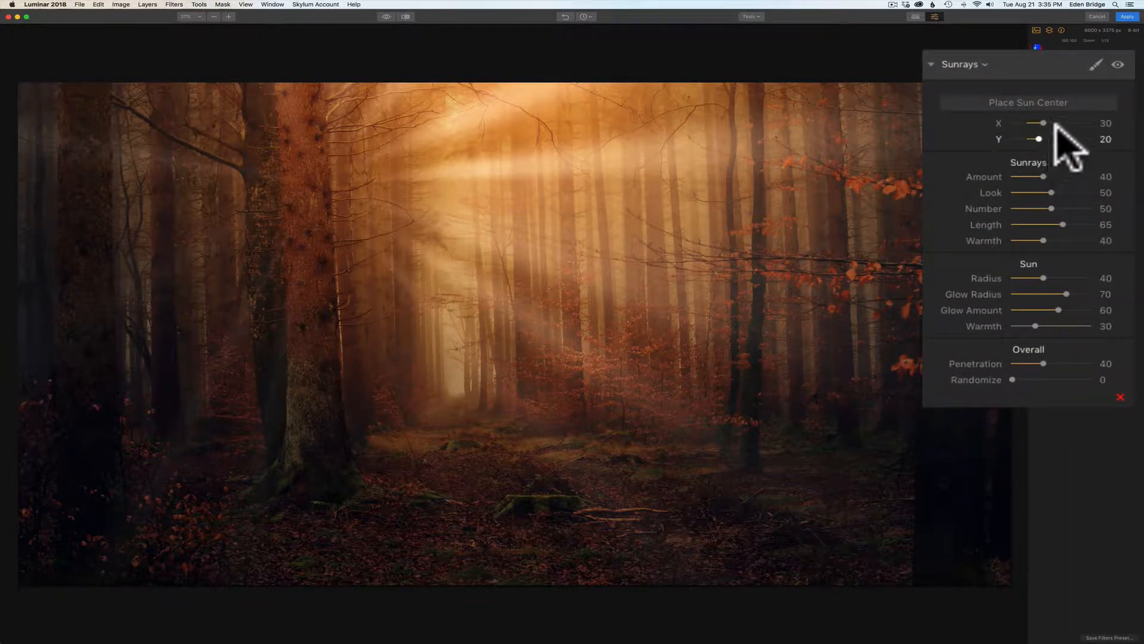
Place the sun center between the upper tree trunks in the middle of the image, at X 49 and Y 11.
click(1033, 102)
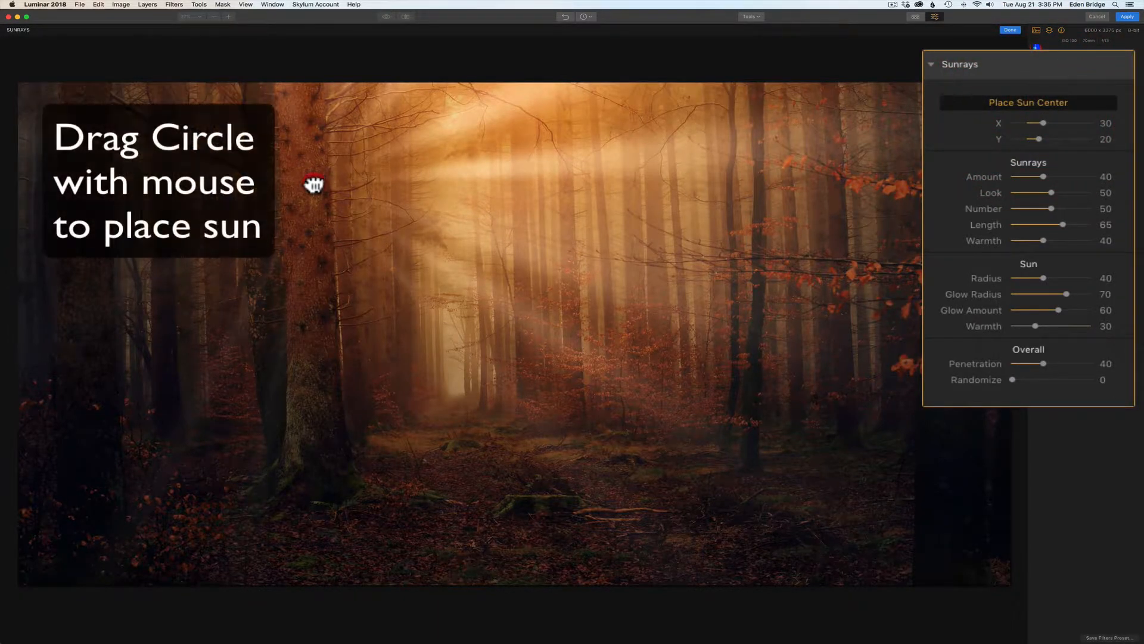
mouse_move(317, 184)
mouse_down()
mouse_move(459, 174)
mouse_move(485, 95)
mouse_move(506, 153)
mouse_up()
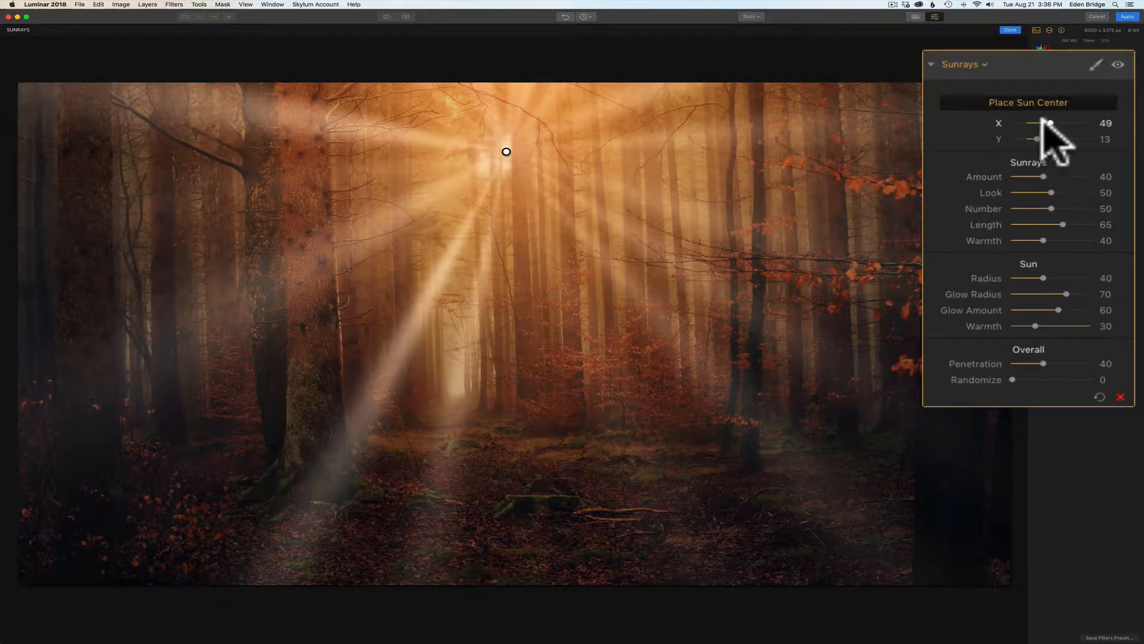
drag(1046, 120, 1034, 138)
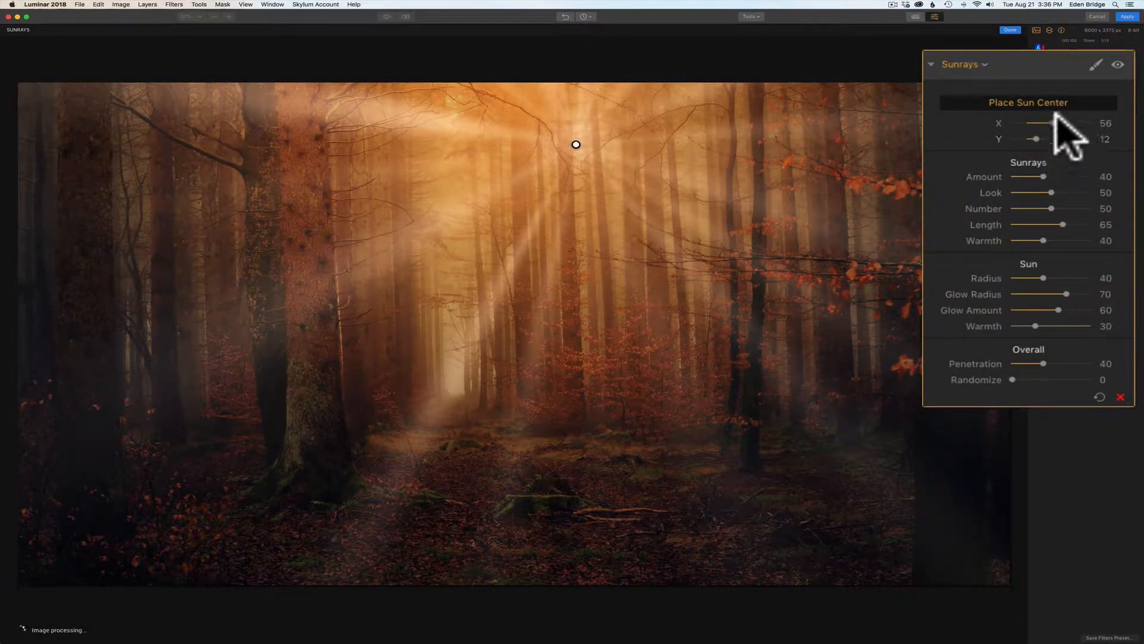
click(1035, 102)
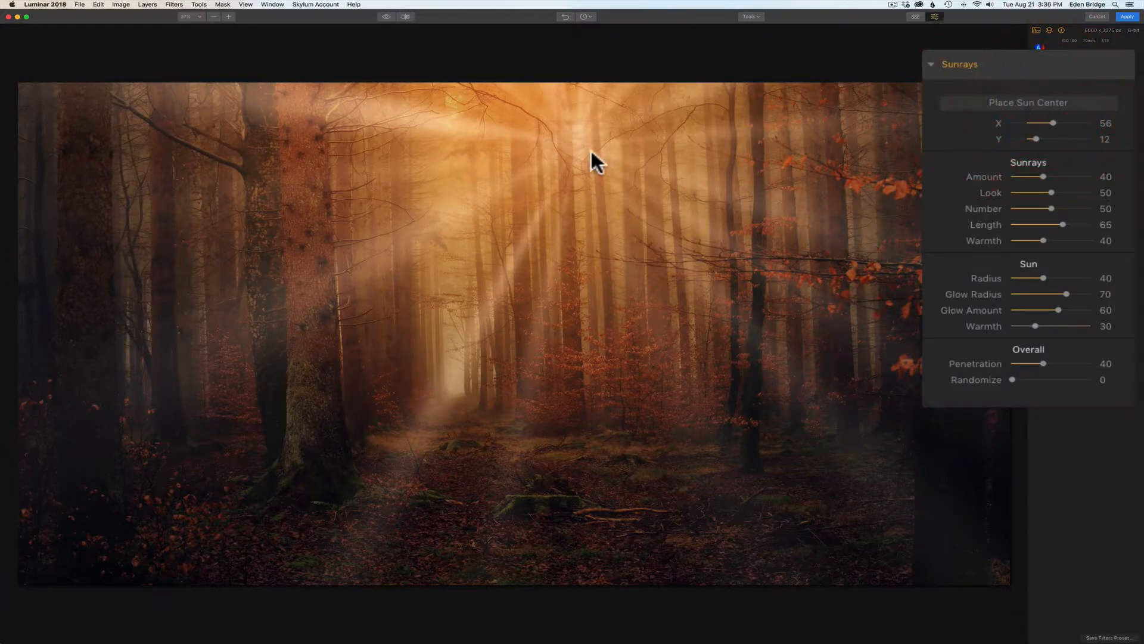
click(1036, 101)
drag(573, 142, 504, 142)
click(504, 141)
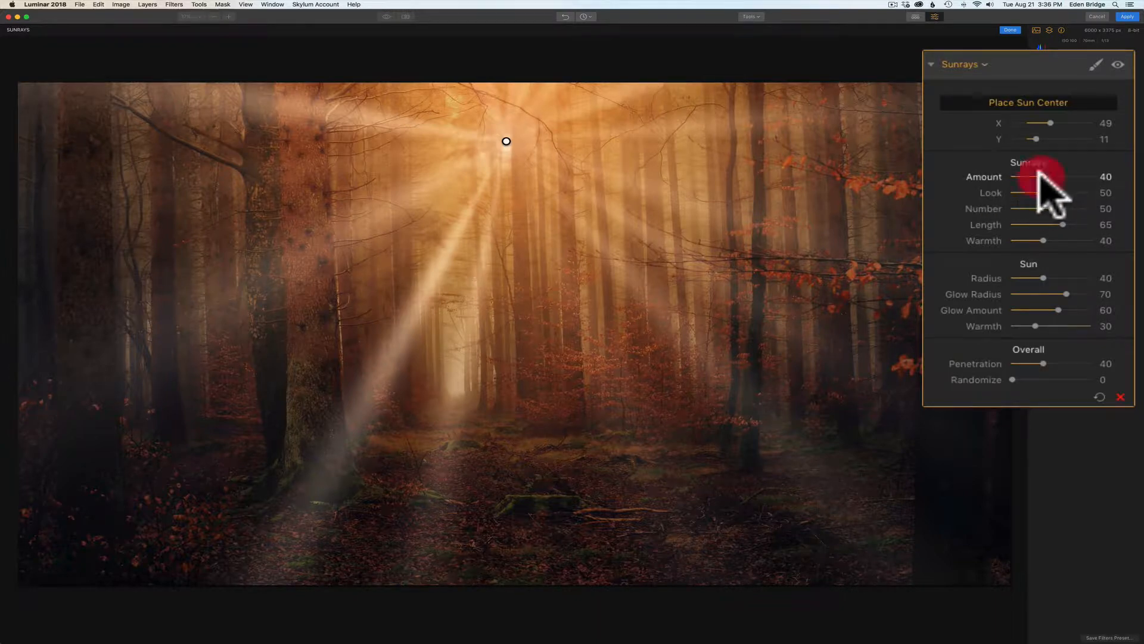
Set the Sunrays Amount to 25.
mouse_move(1040, 175)
mouse_down()
mouse_move(1071, 177)
mouse_move(1021, 176)
mouse_up()
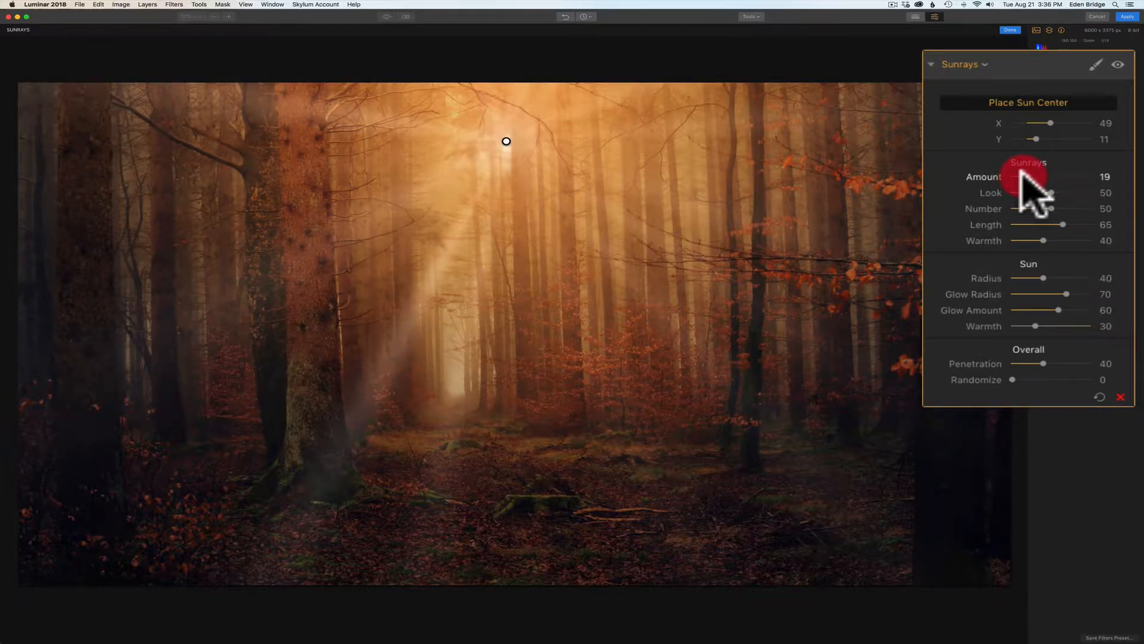
drag(1021, 175, 1024, 176)
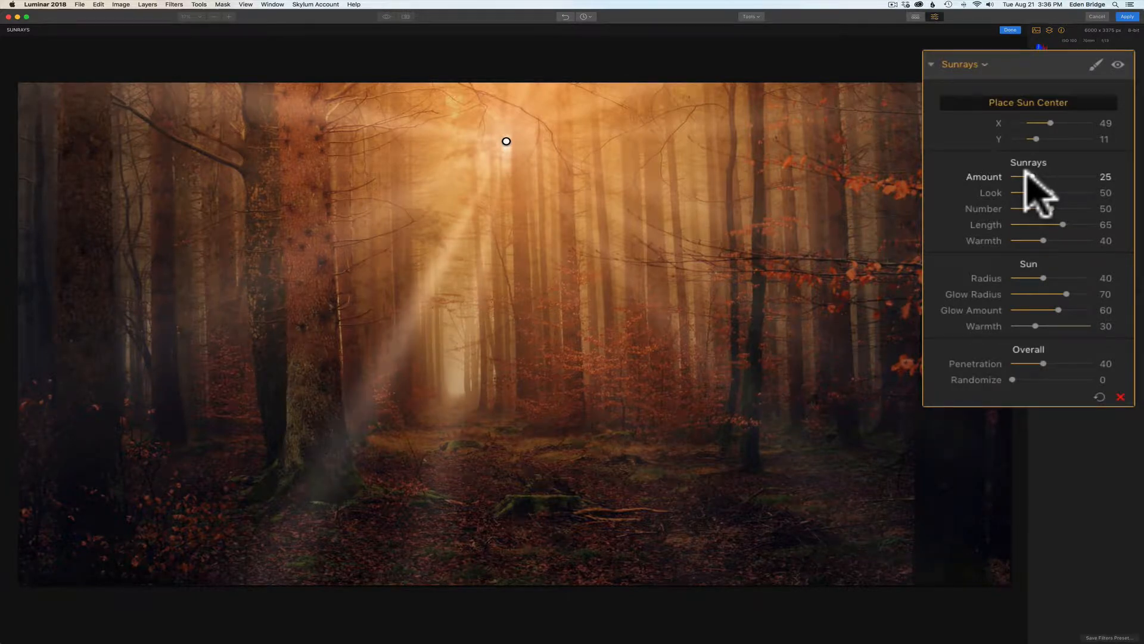
click(1025, 172)
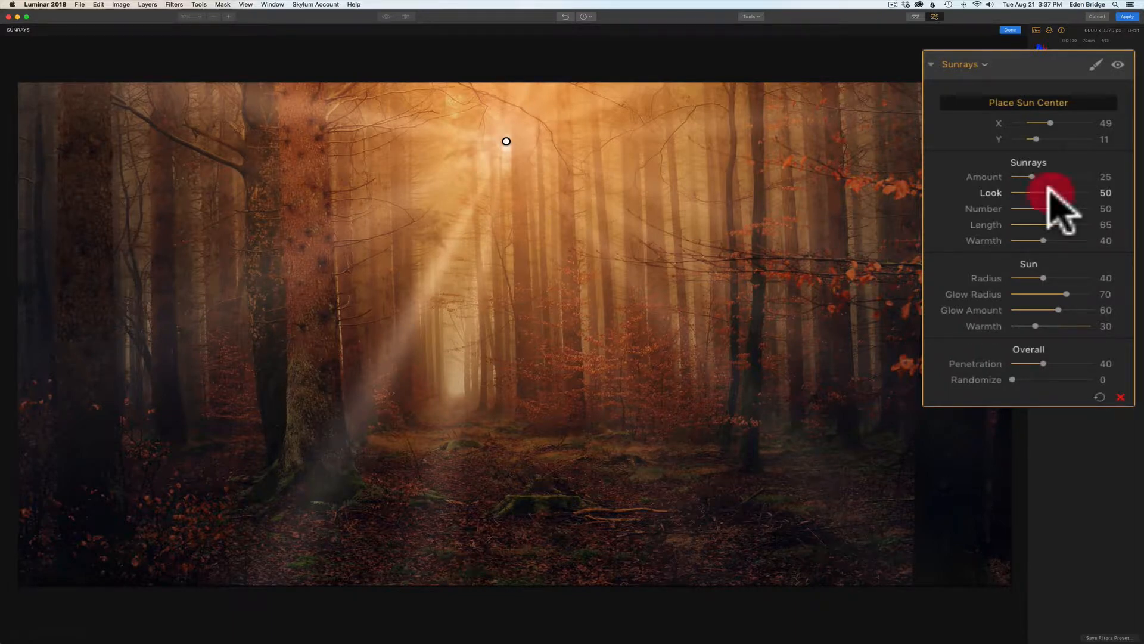
Set the Sunrays Look to 36 and compare the image with the filter off and on.
drag(1050, 190, 1096, 195)
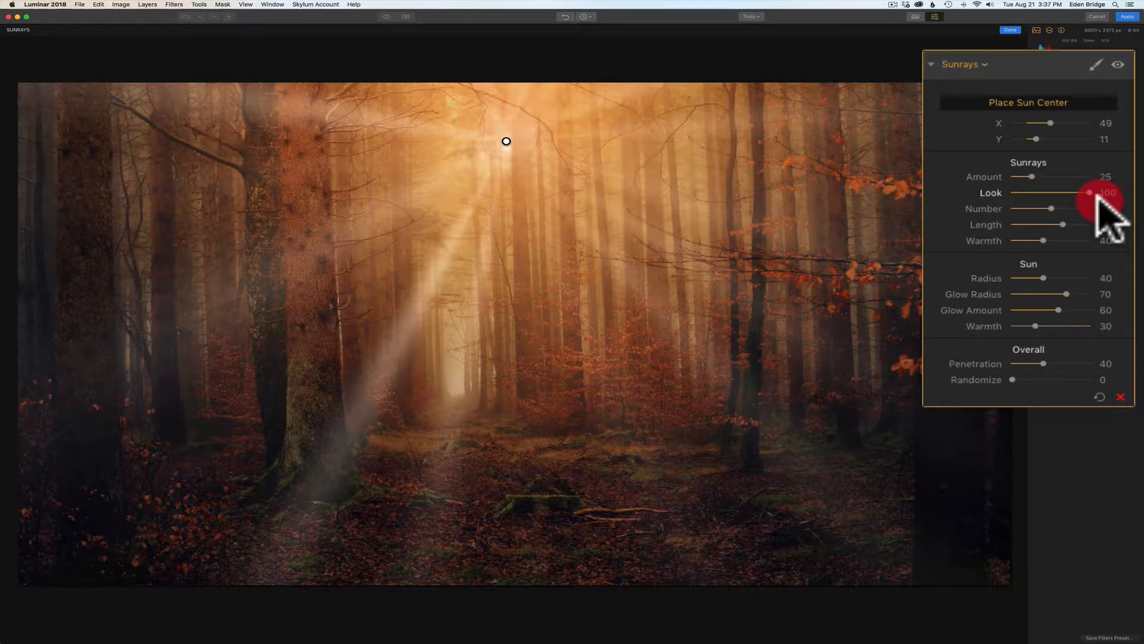
drag(1097, 194, 1026, 197)
drag(1030, 197, 1040, 200)
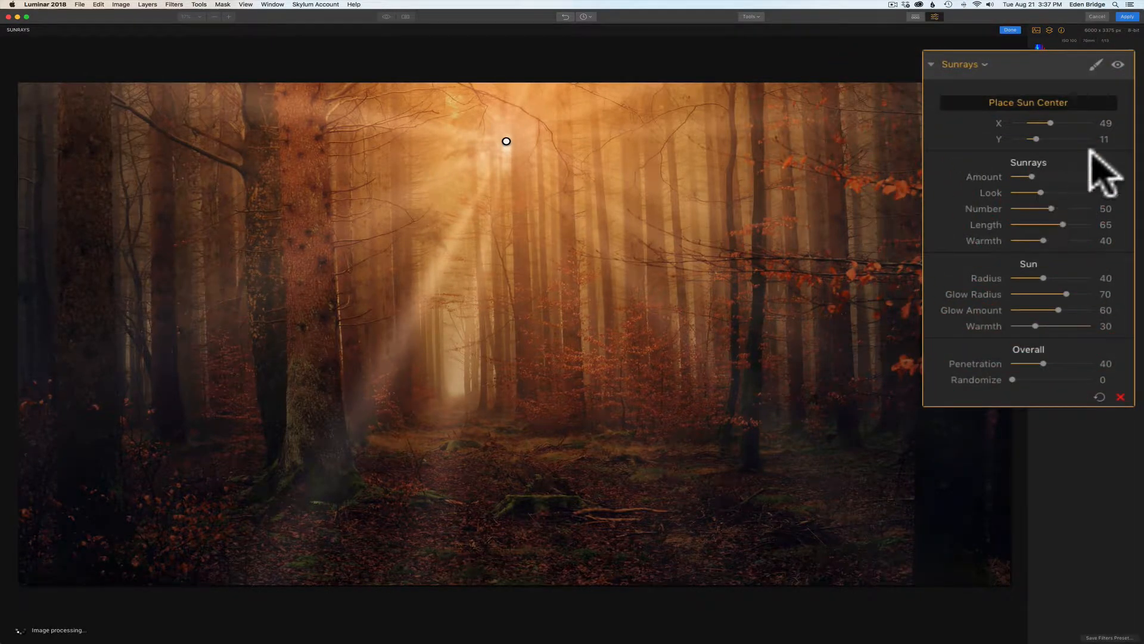
click(1118, 63)
click(1118, 63)
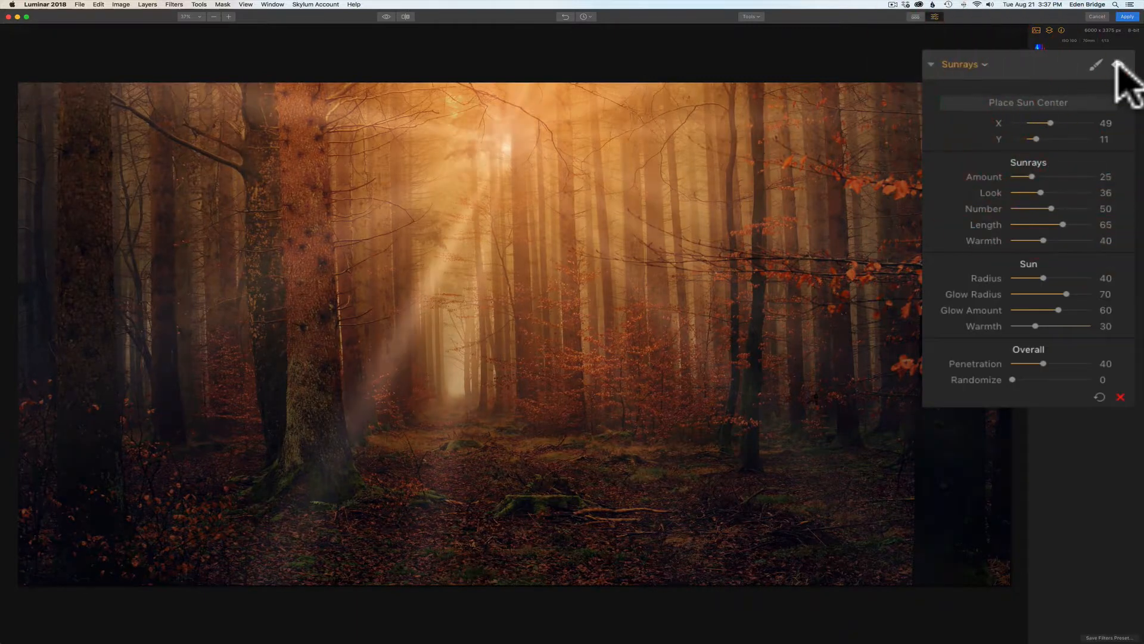
click(1118, 64)
click(1118, 63)
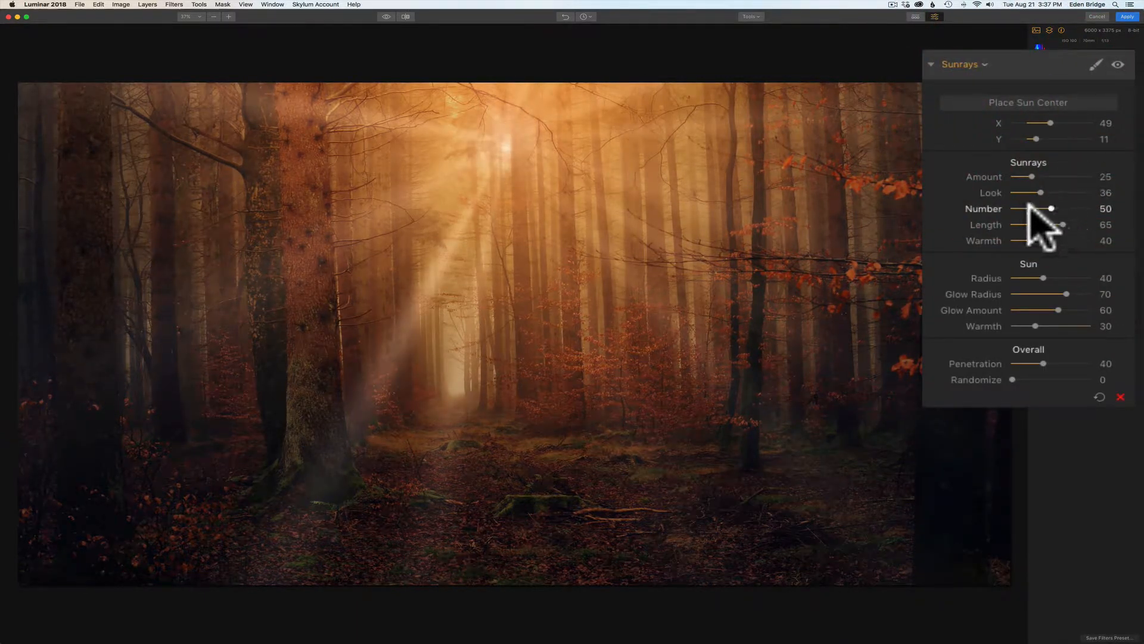
Set the rays' Number to 49, Length to 61 and Warmth to 55.
click(1053, 208)
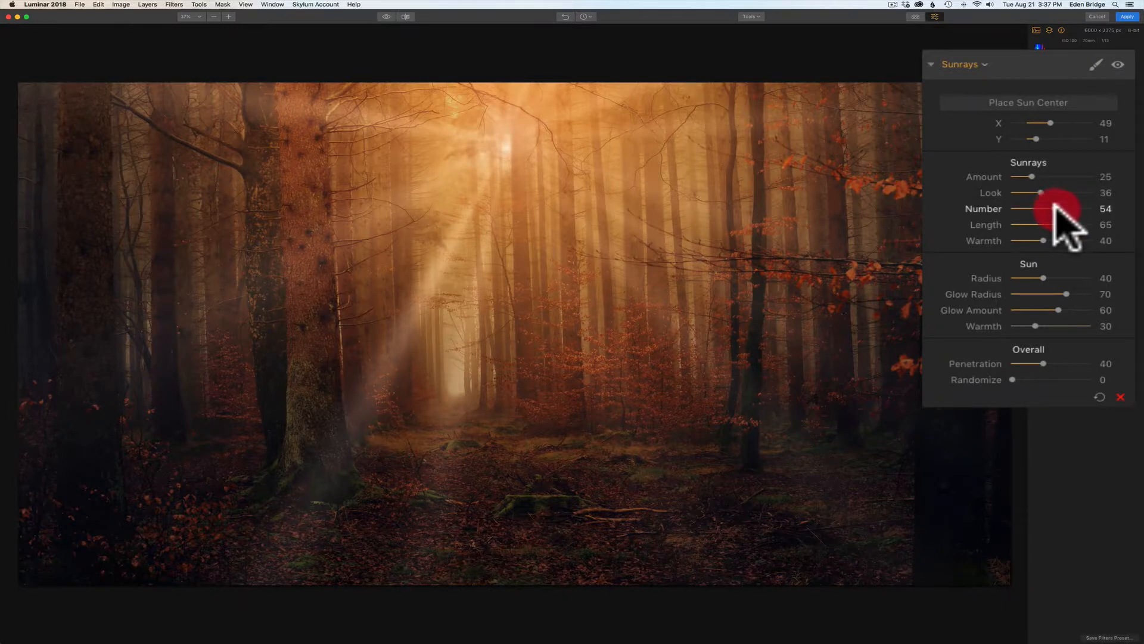
mouse_move(1054, 205)
mouse_down()
mouse_move(1081, 206)
mouse_move(1008, 206)
mouse_move(1051, 210)
mouse_up()
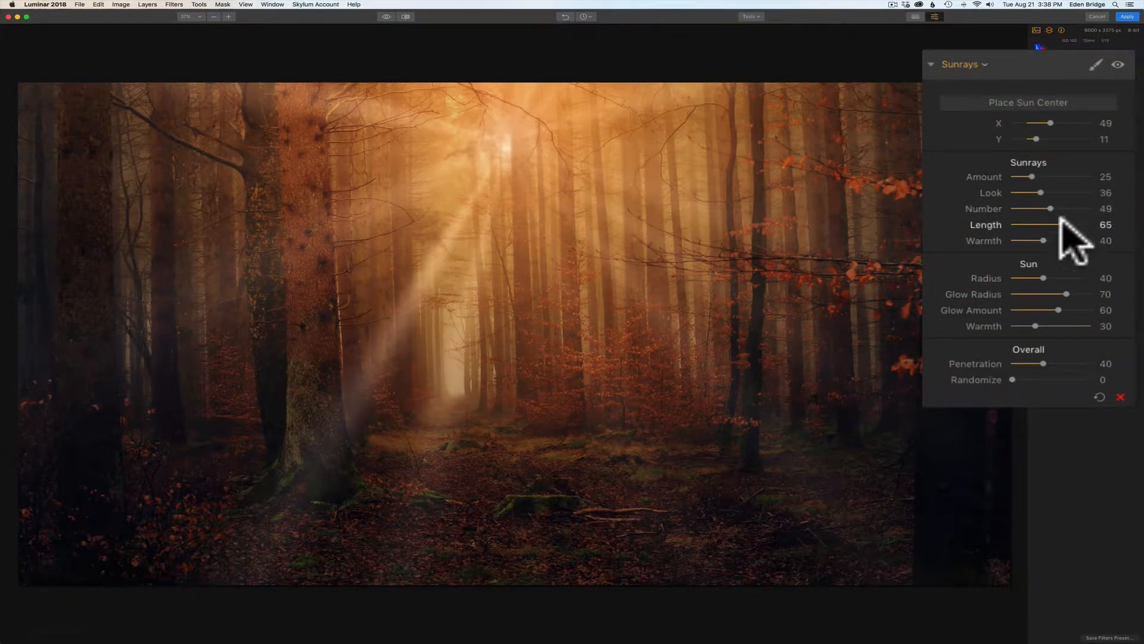
mouse_move(1061, 220)
mouse_down()
mouse_move(1004, 222)
mouse_move(1061, 229)
mouse_move(1058, 218)
mouse_up()
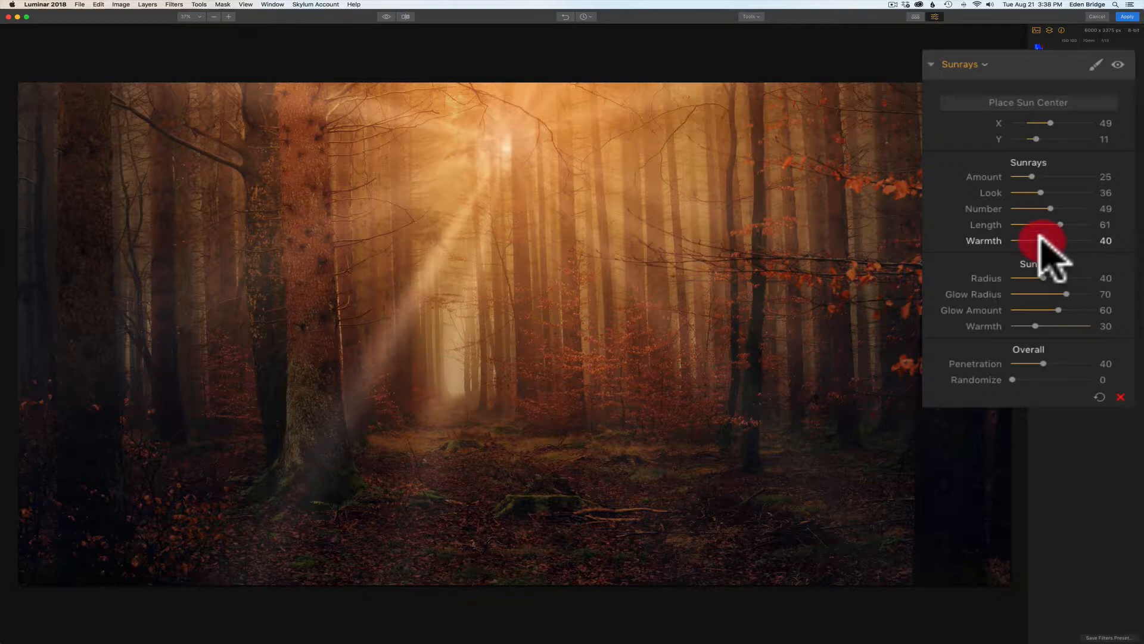
mouse_move(1040, 237)
mouse_down()
mouse_move(1079, 238)
mouse_move(992, 238)
mouse_move(1055, 240)
mouse_up()
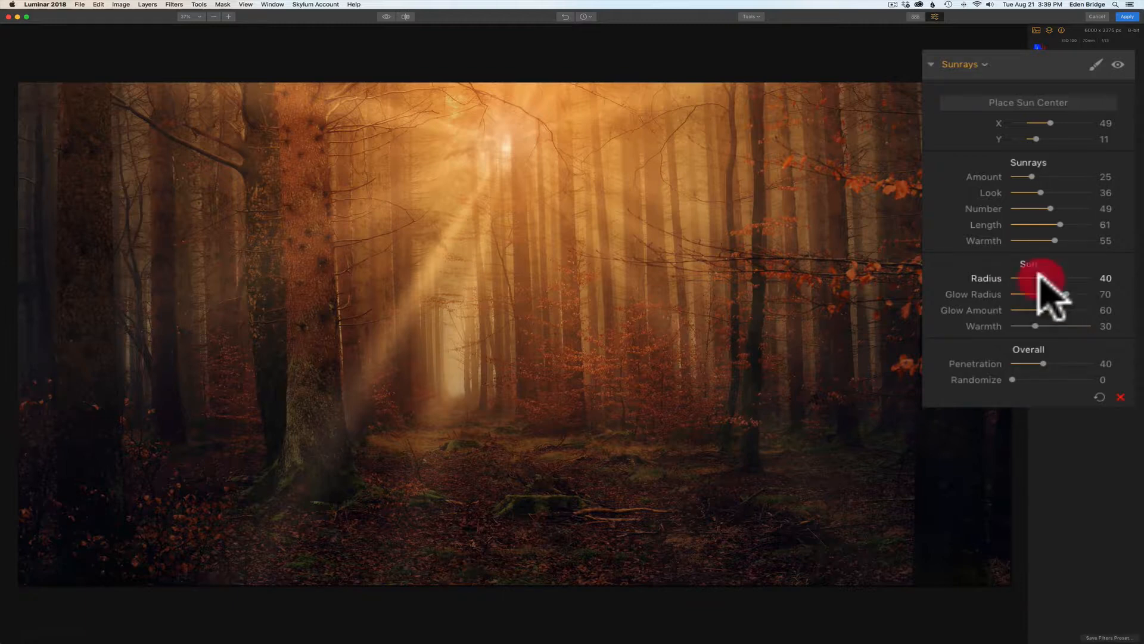
Set the Sun's Radius to 47, Glow Radius to 77, Glow Amount to 63 and Warmth to 42.
mouse_move(1039, 276)
mouse_down()
mouse_move(1118, 277)
mouse_move(1013, 279)
mouse_move(1063, 279)
mouse_move(1043, 278)
mouse_move(1045, 289)
mouse_up()
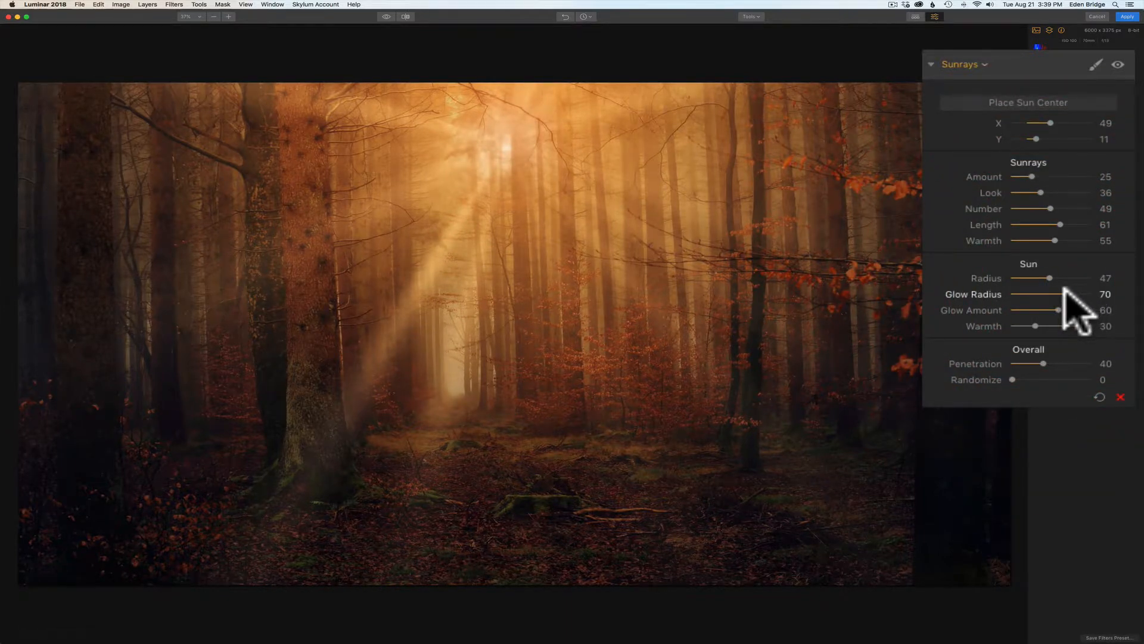
mouse_move(1065, 292)
mouse_down()
mouse_move(1018, 278)
mouse_move(1003, 292)
mouse_move(1108, 293)
mouse_move(1091, 297)
mouse_up()
mouse_move(1089, 292)
mouse_down()
mouse_move(991, 291)
mouse_move(1106, 298)
mouse_move(1038, 298)
mouse_move(1082, 297)
mouse_move(1068, 300)
mouse_up()
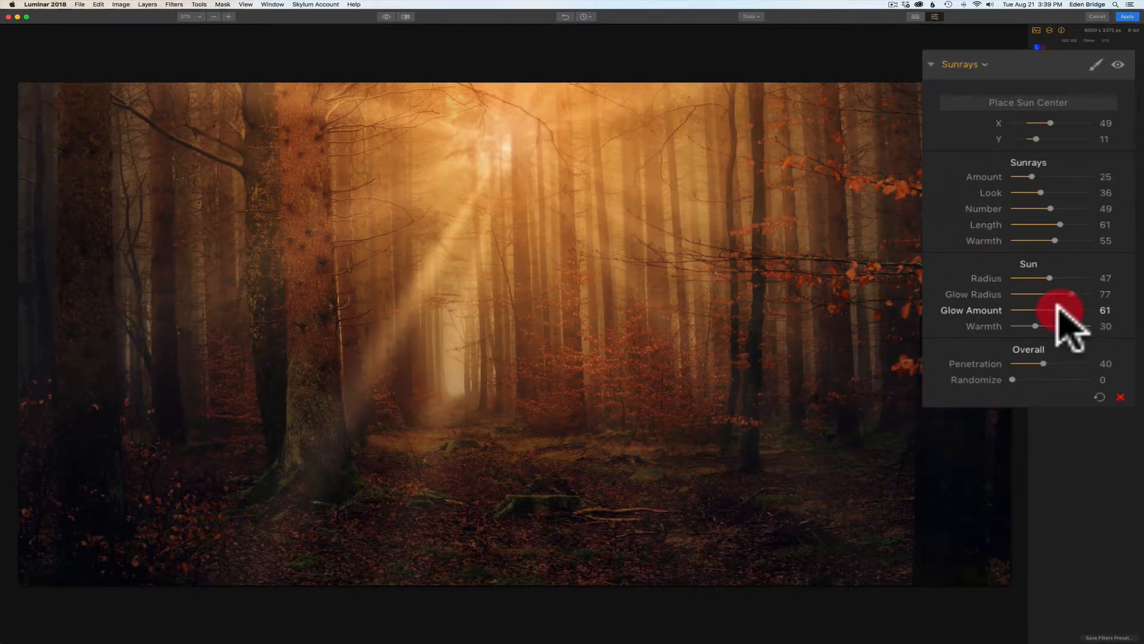
mouse_move(1060, 309)
mouse_down()
mouse_move(1094, 307)
mouse_move(955, 305)
mouse_move(1061, 310)
mouse_up()
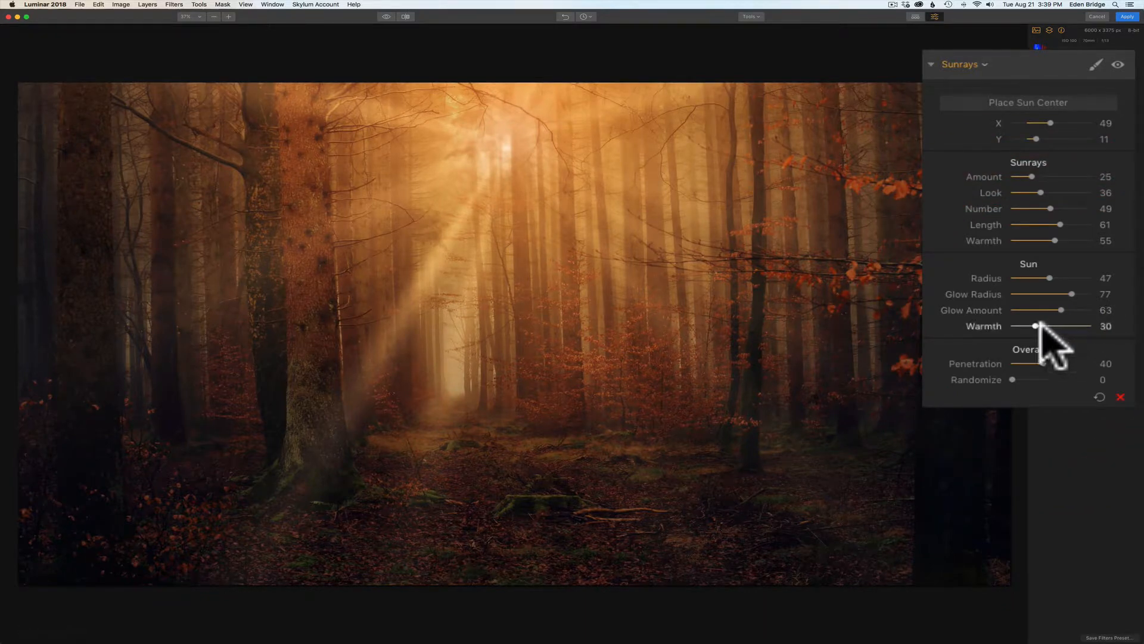
mouse_move(1037, 326)
mouse_down()
mouse_move(1100, 331)
mouse_move(1046, 326)
mouse_up()
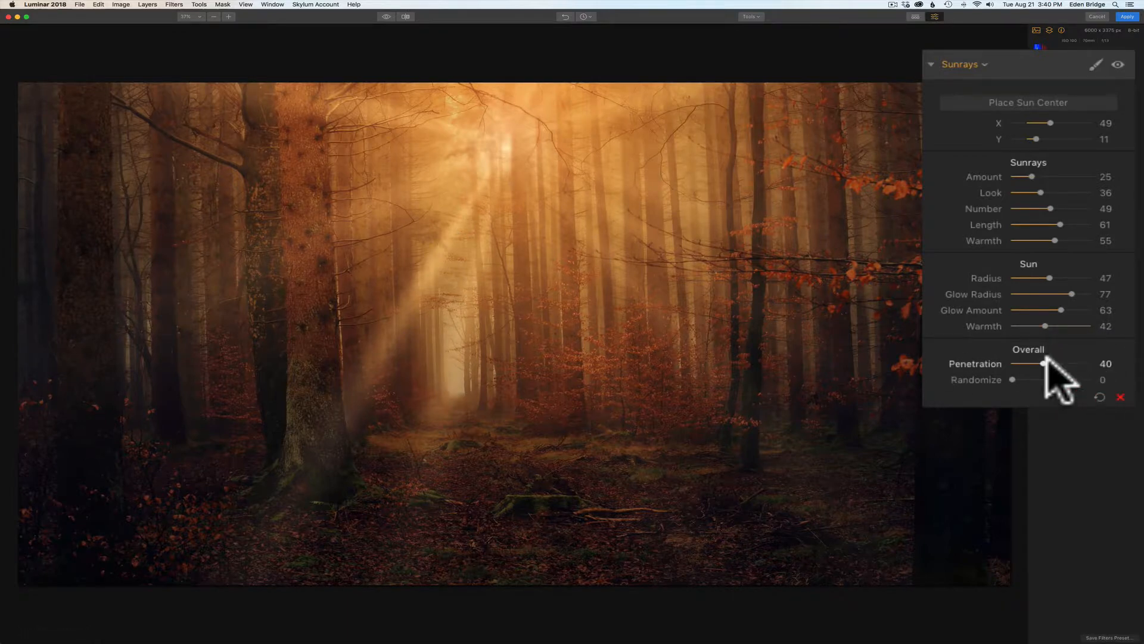
Fine-tune the overall Penetration of the sunrays to 49.
mouse_move(1040, 362)
mouse_down()
mouse_move(1116, 364)
mouse_move(1052, 365)
mouse_move(1062, 365)
mouse_up()
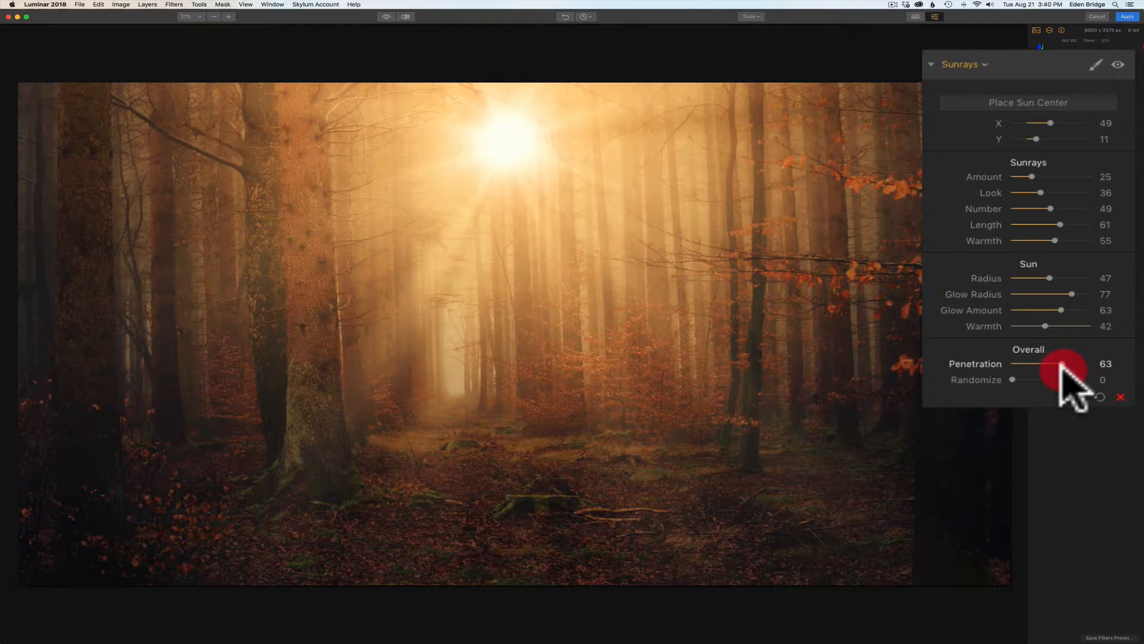
drag(1062, 366, 1049, 365)
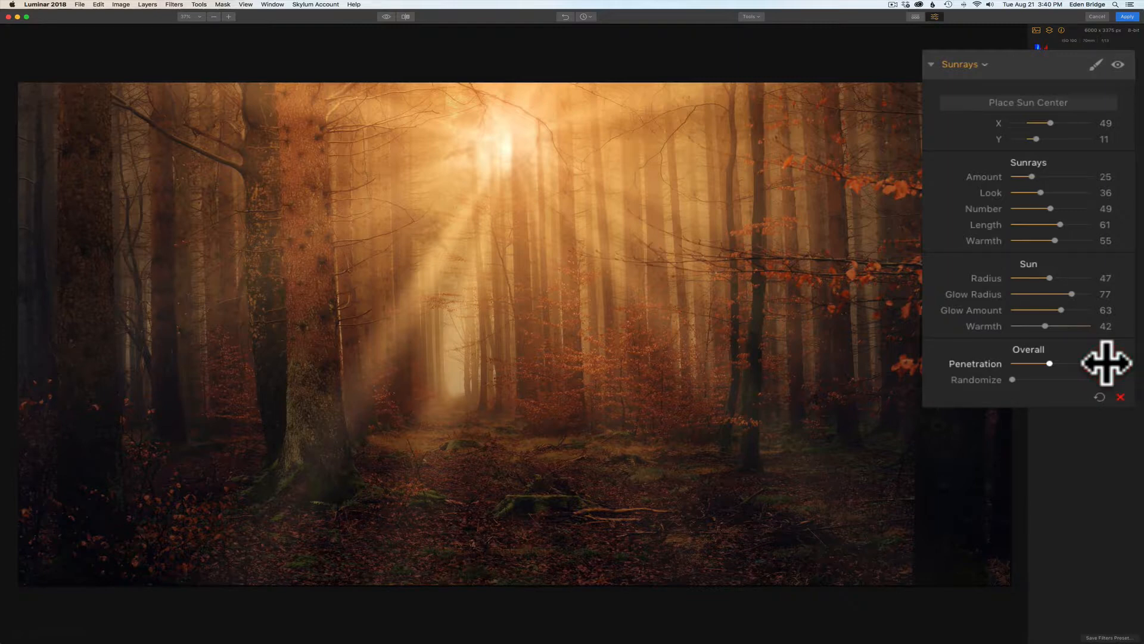
drag(1107, 363, 1103, 363)
drag(1046, 364, 1046, 363)
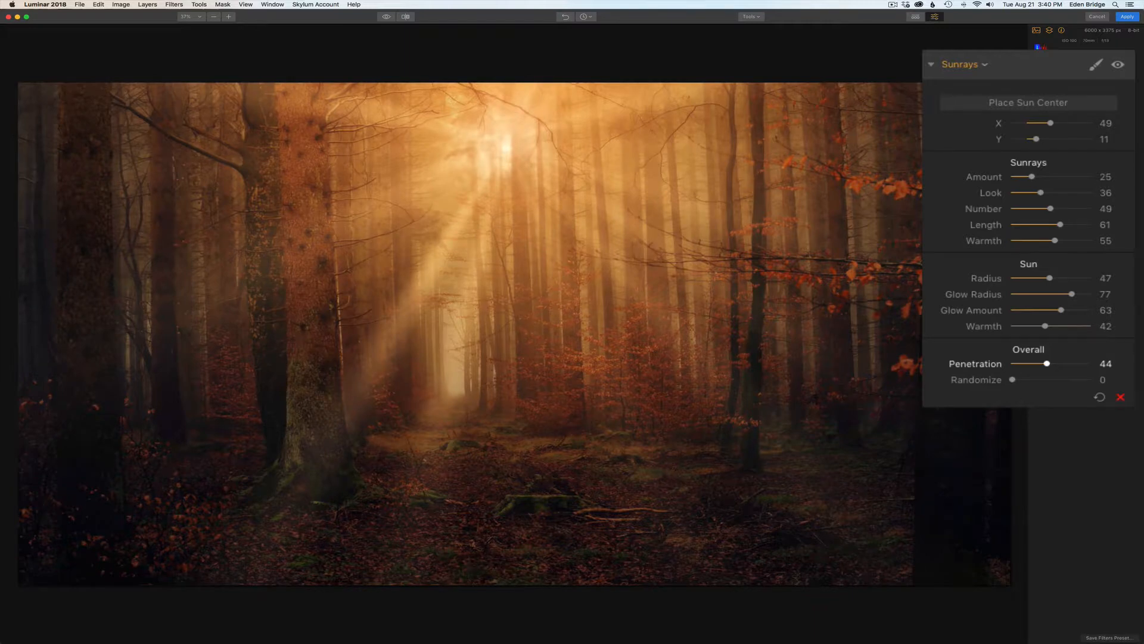
drag(1047, 364, 1052, 364)
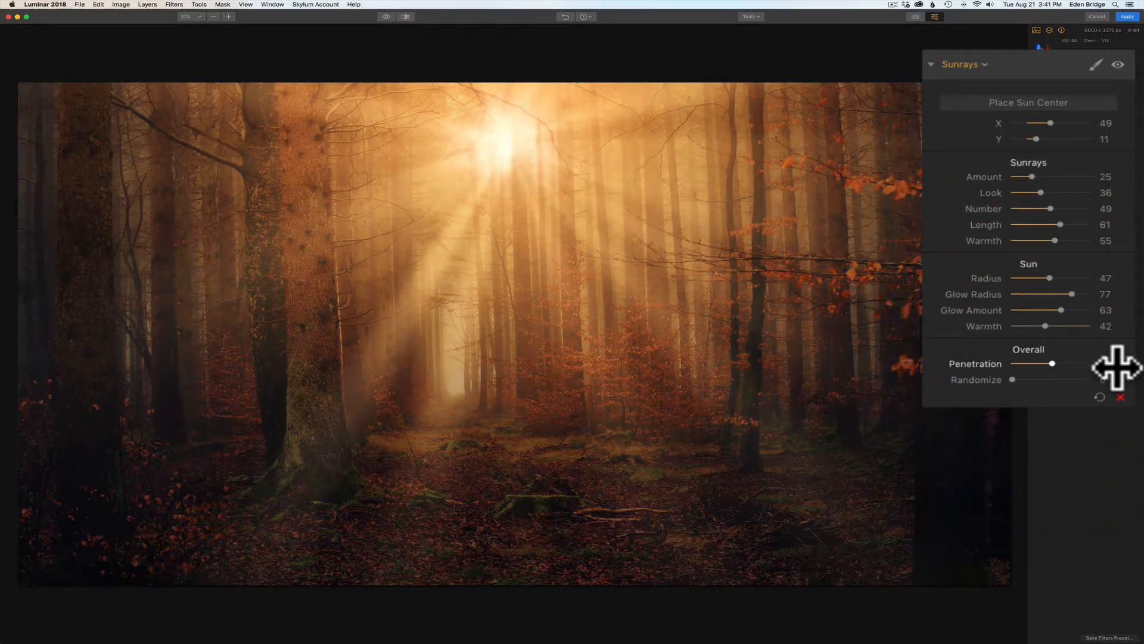
drag(1110, 363, 1103, 363)
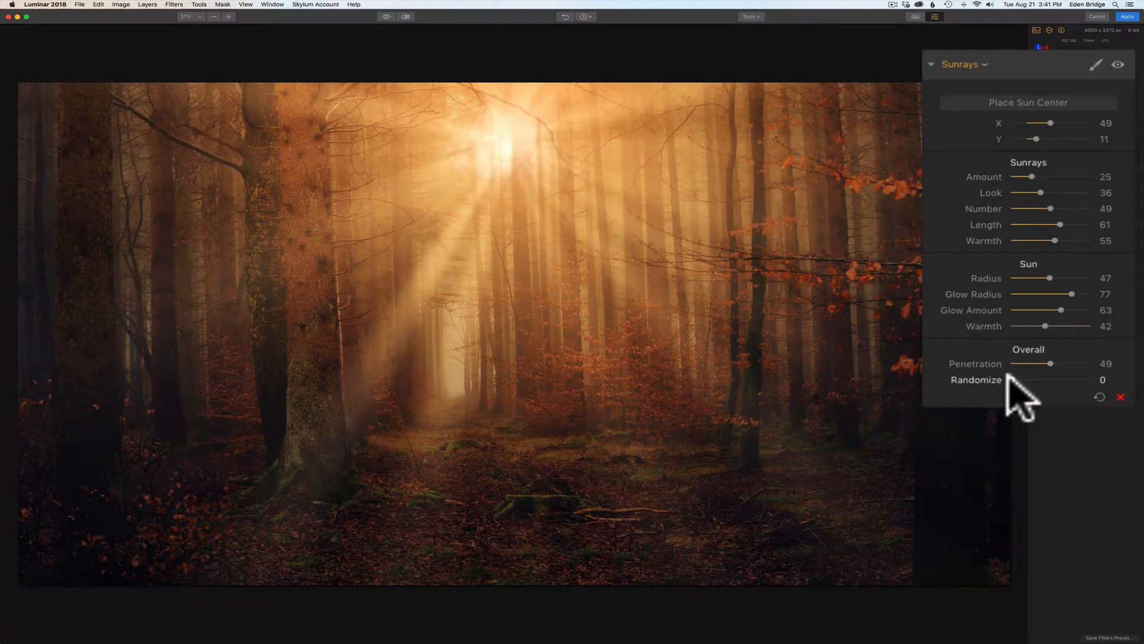
Set Randomize to 45 to vary the ray pattern and keep the overall Filters Amount at 100.
click(1023, 380)
drag(1021, 378, 1049, 379)
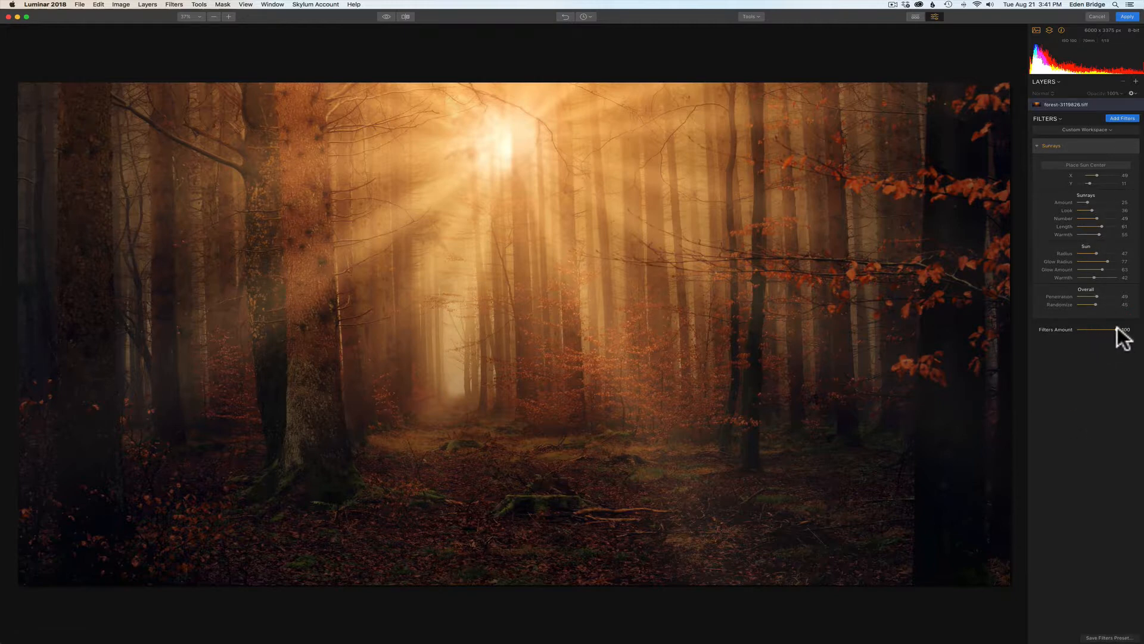
mouse_move(1117, 329)
mouse_down()
mouse_move(1088, 330)
mouse_move(1134, 330)
mouse_up()
click(1134, 330)
mouse_move(1132, 145)
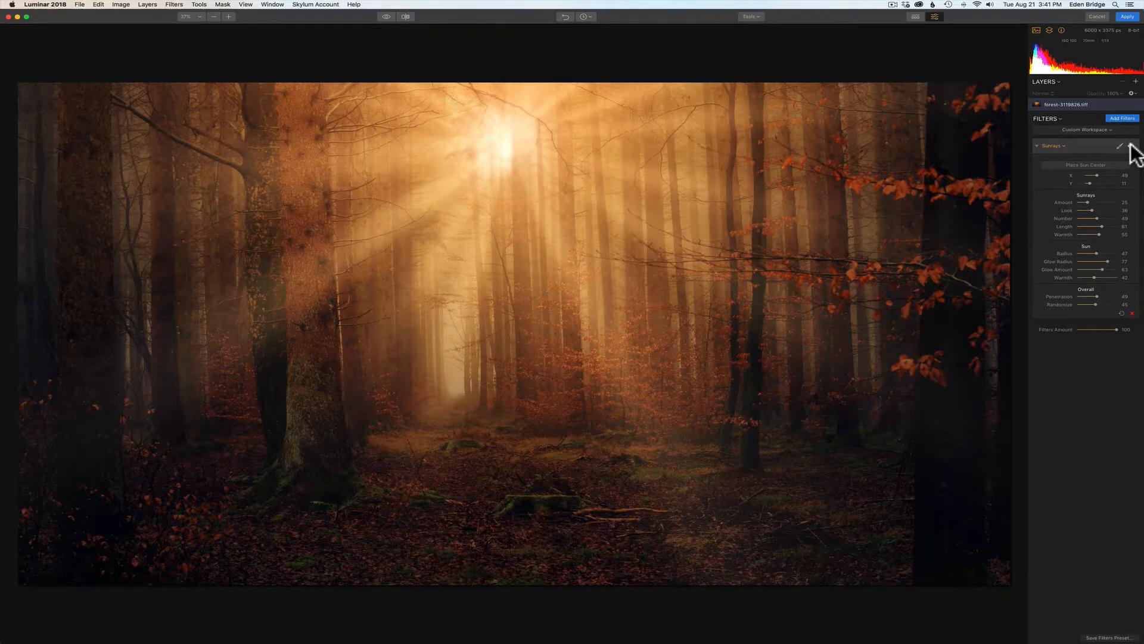
Compare the photo with and without the Sunrays filter, then apply the effect and return to Photoshop.
click(1131, 146)
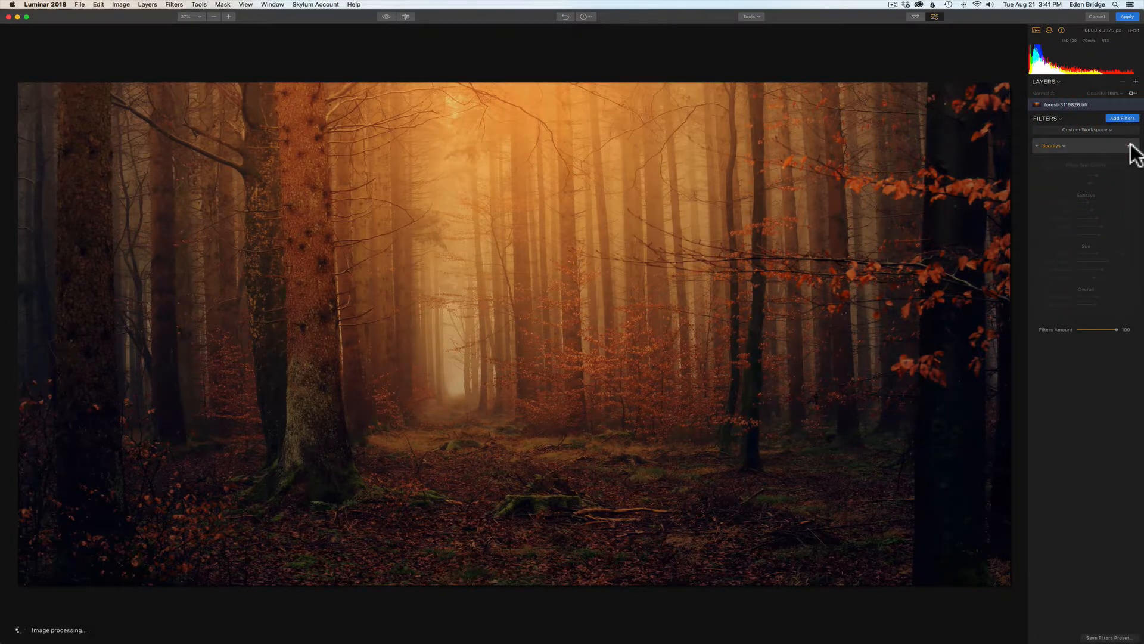
click(1131, 145)
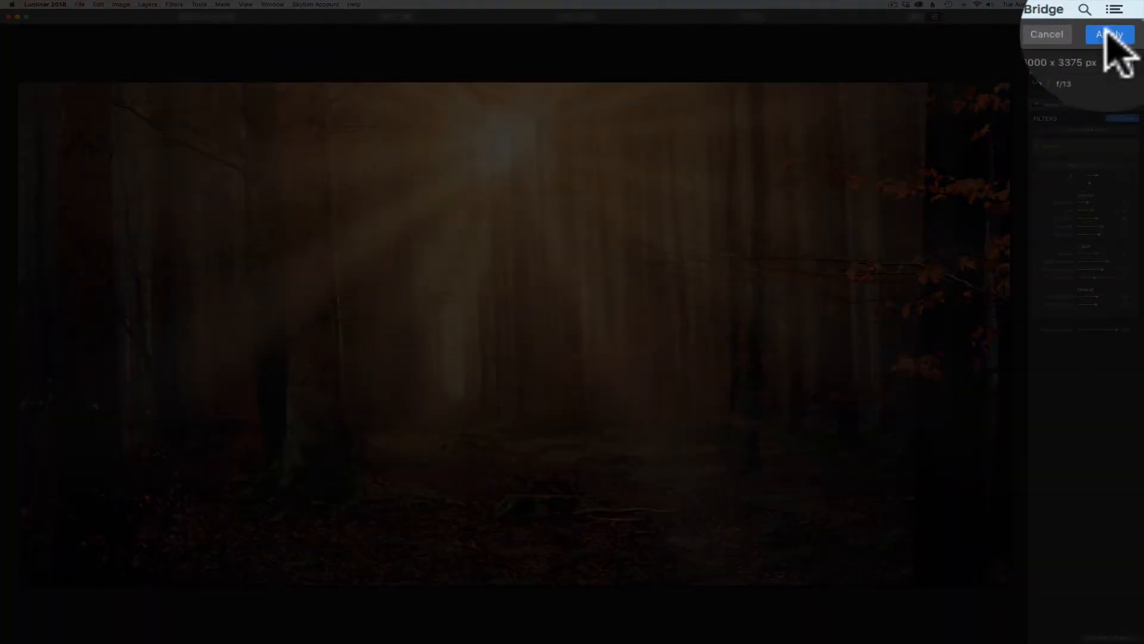
click(1112, 36)
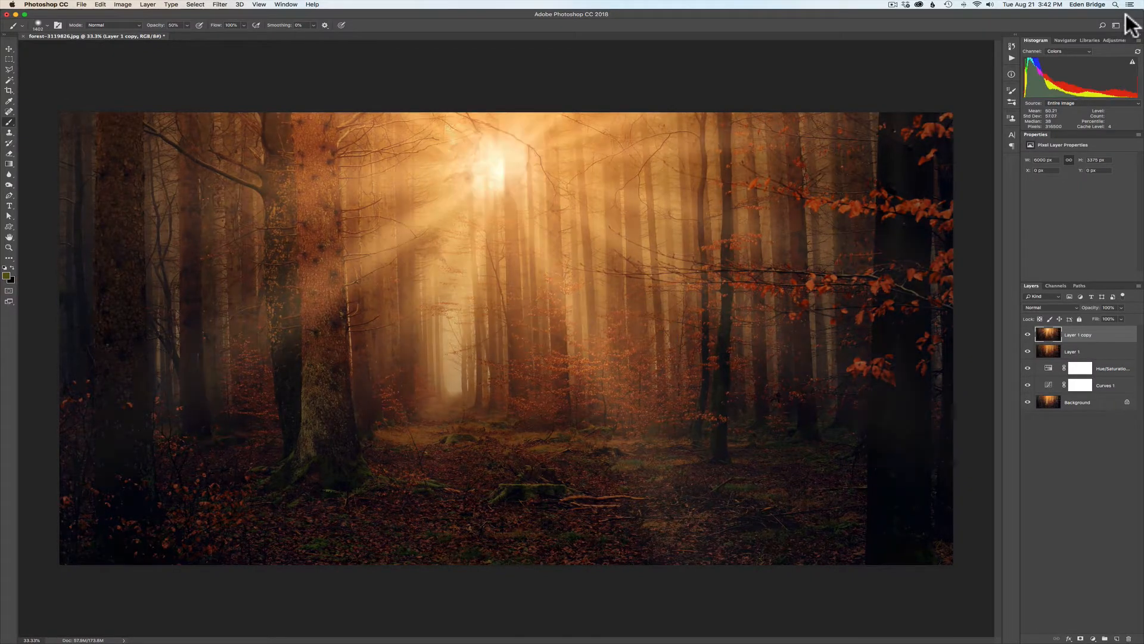
Rename the top layer as "Sunrays Luminar" and try out its opacity, leaving it at 100%.
click(1082, 335)
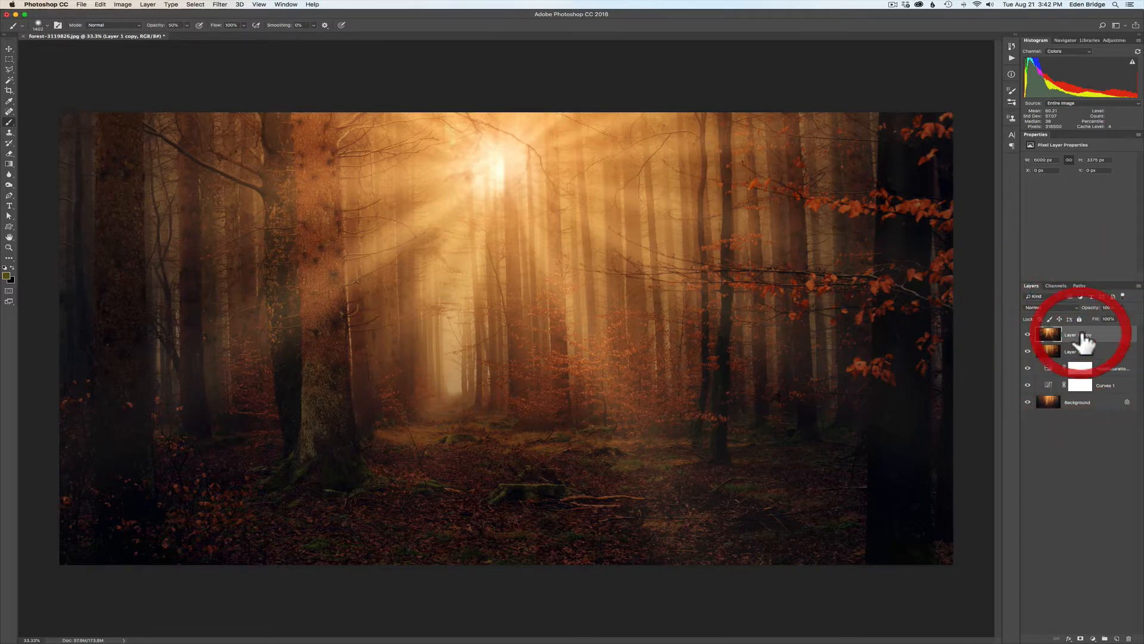
double_click(1081, 335)
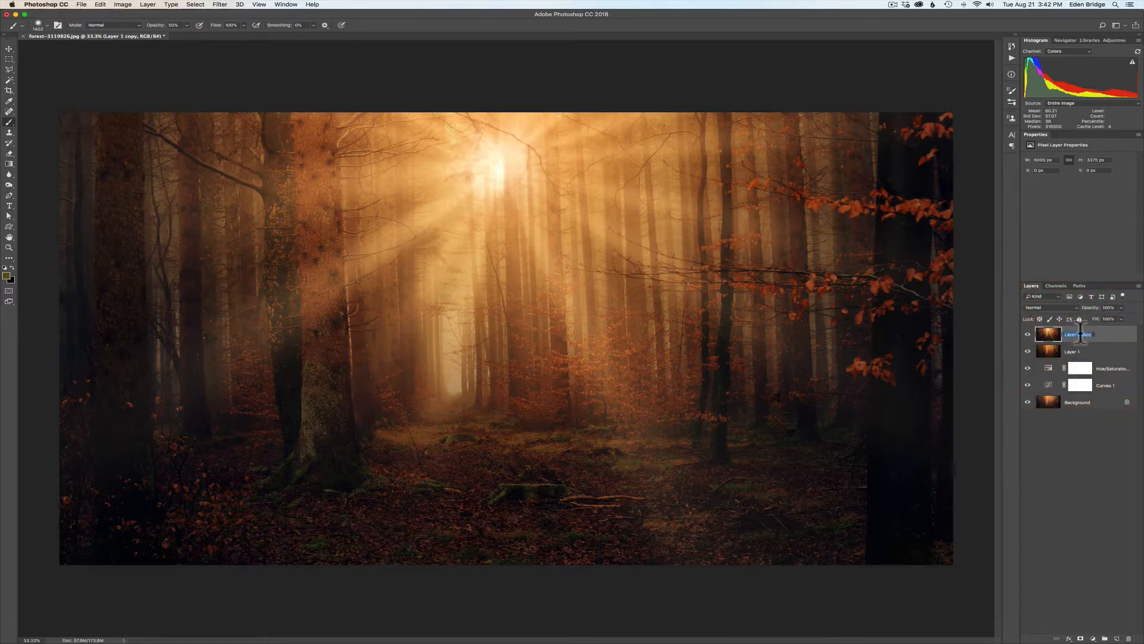
text(Sunrays Luminar)
click(1118, 338)
click(1091, 308)
drag(1091, 309, 1132, 312)
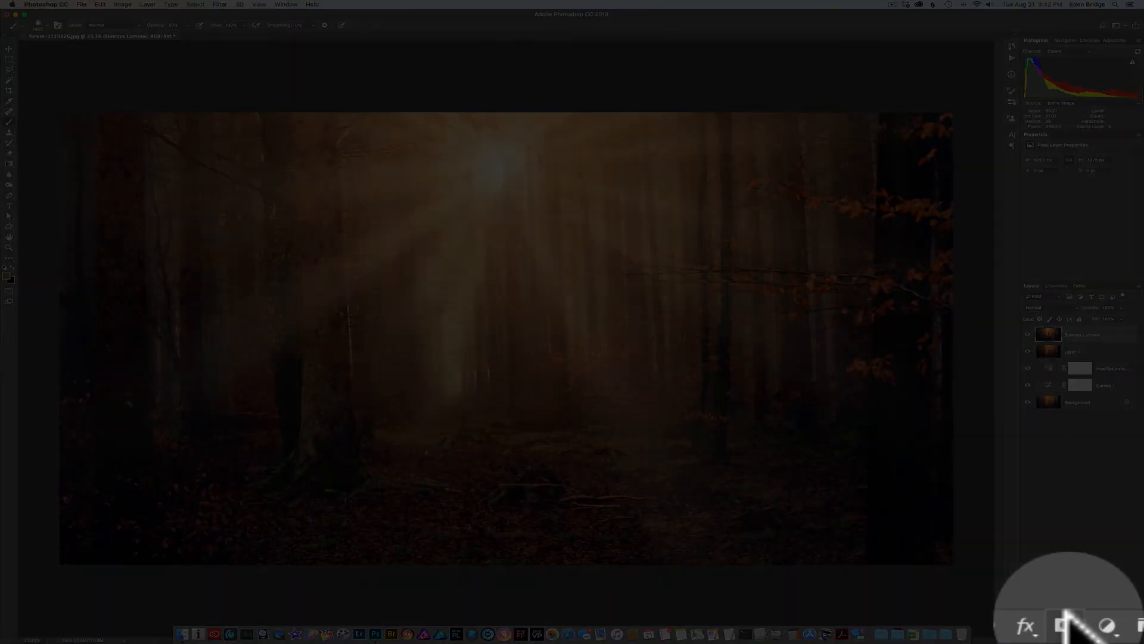
Add a layer mask to Sunrays Luminar and paint black at 30% brush opacity over the left trunks, forest floor and lower-right trees.
click(1081, 638)
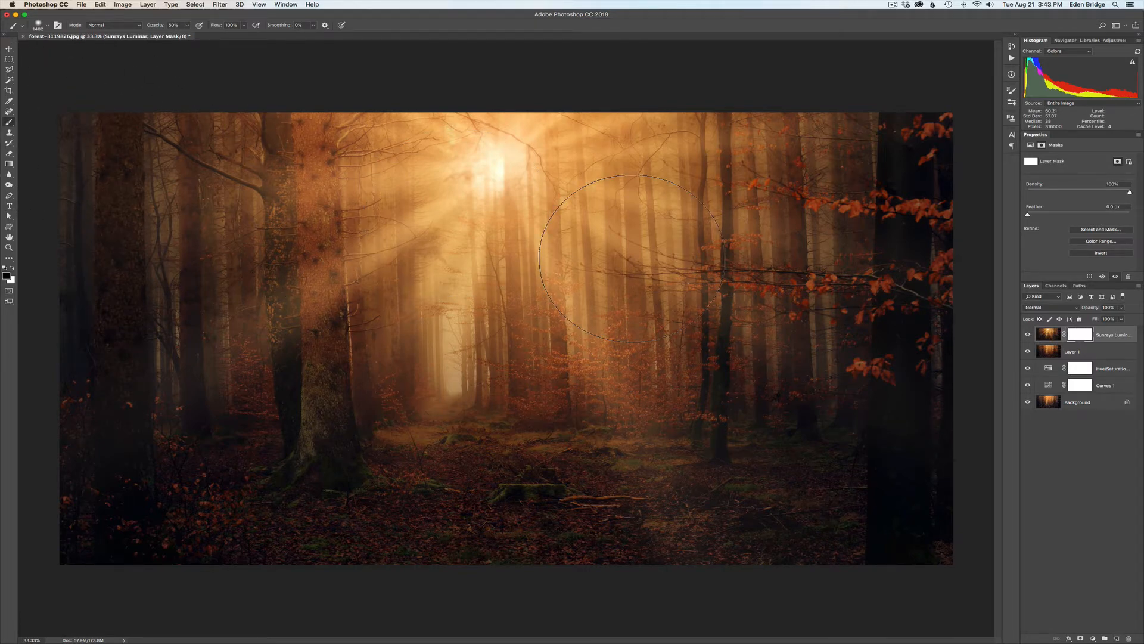
key(b)
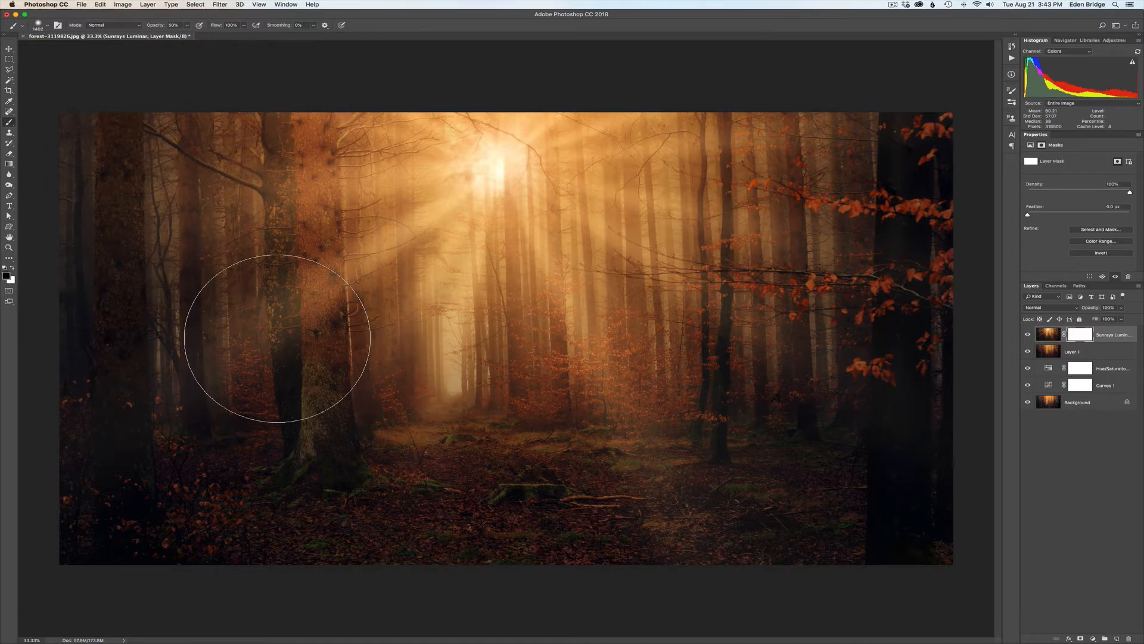
key(3)
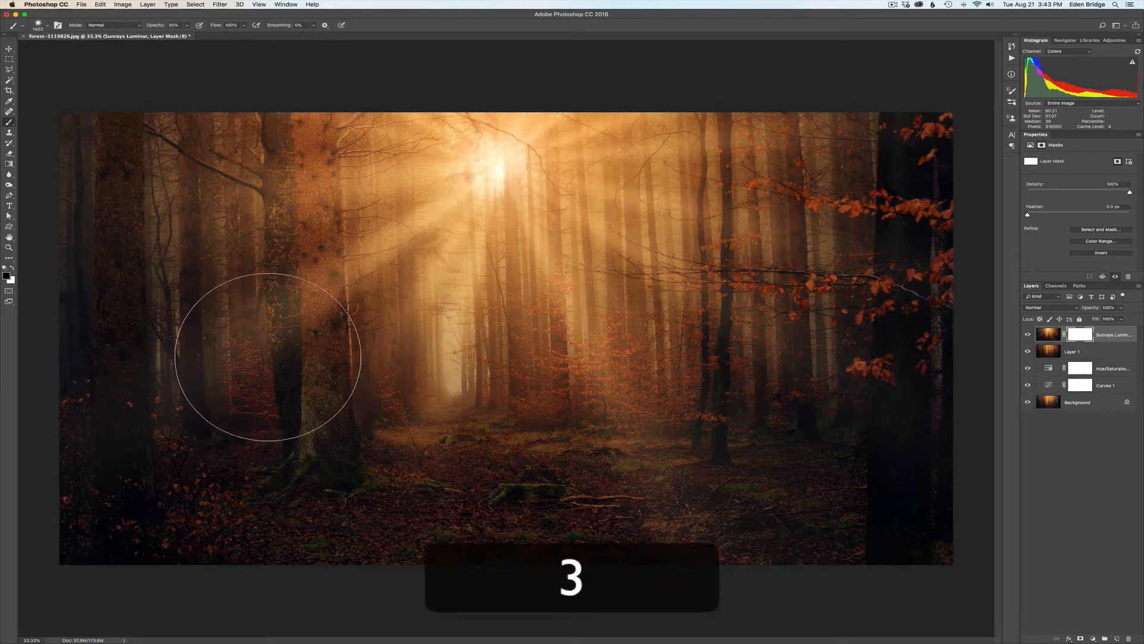
mouse_move(285, 238)
mouse_down()
mouse_move(187, 301)
mouse_move(270, 256)
mouse_move(258, 268)
mouse_move(293, 274)
mouse_move(138, 370)
mouse_move(272, 242)
mouse_move(131, 278)
mouse_move(280, 166)
mouse_up()
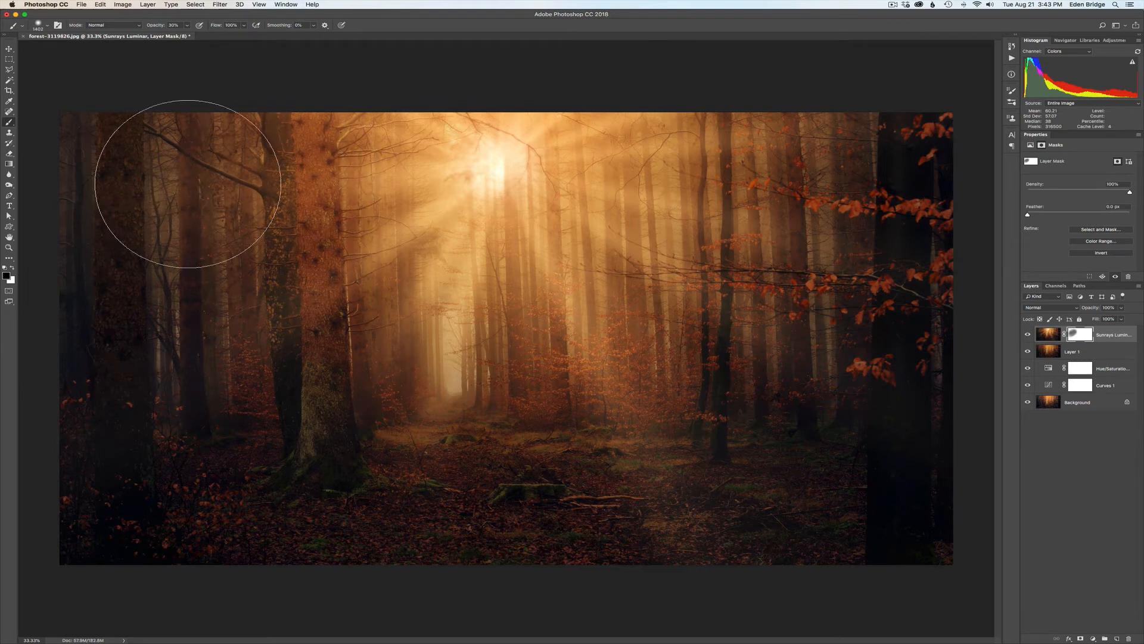
drag(531, 417, 605, 484)
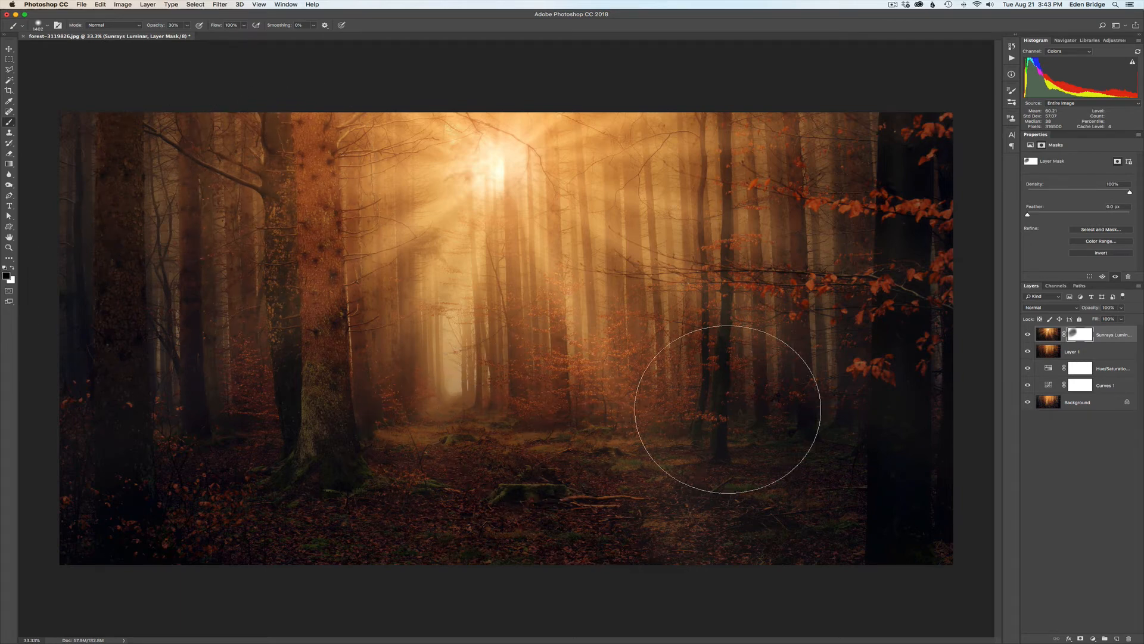
mouse_move(734, 395)
mouse_down()
mouse_move(828, 442)
mouse_move(849, 393)
mouse_up()
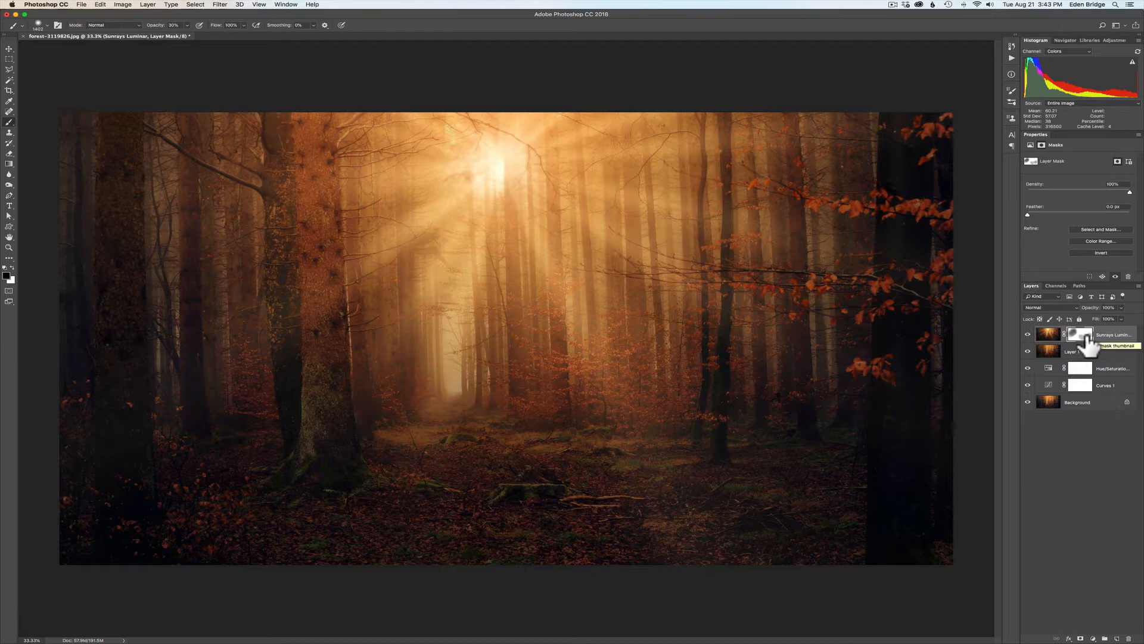
Disable and re-enable the Sunrays Luminar layer mask repeatedly to compare the rays with and without the masking.
key(shift)
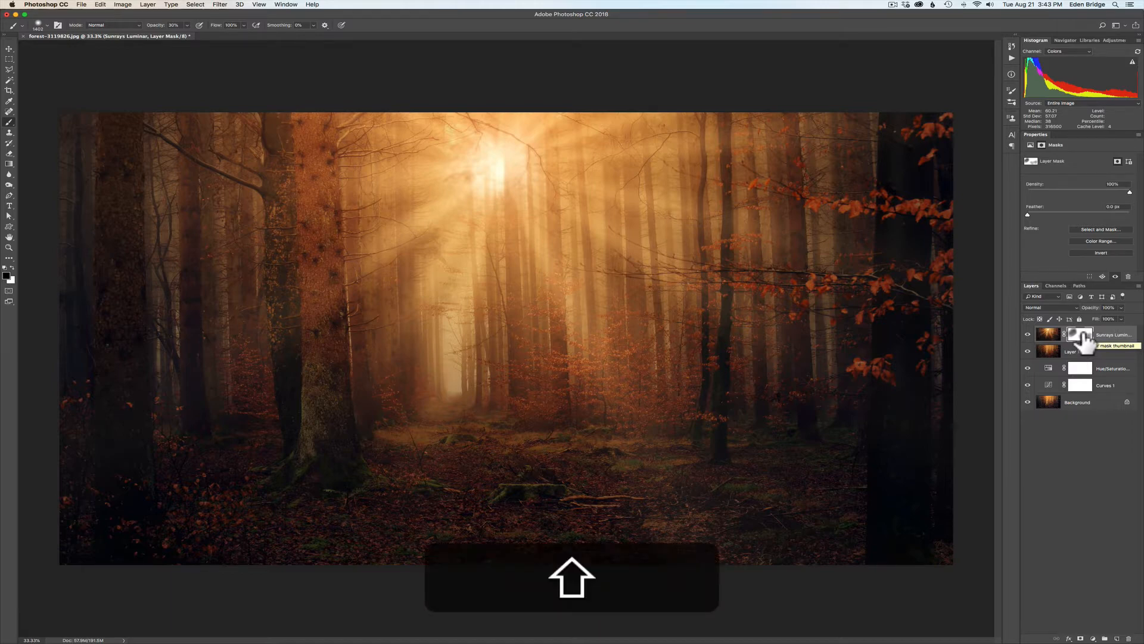
shift+click(1080, 334)
shift+click(1080, 335)
shift+click(1080, 334)
shift+click(1080, 334)
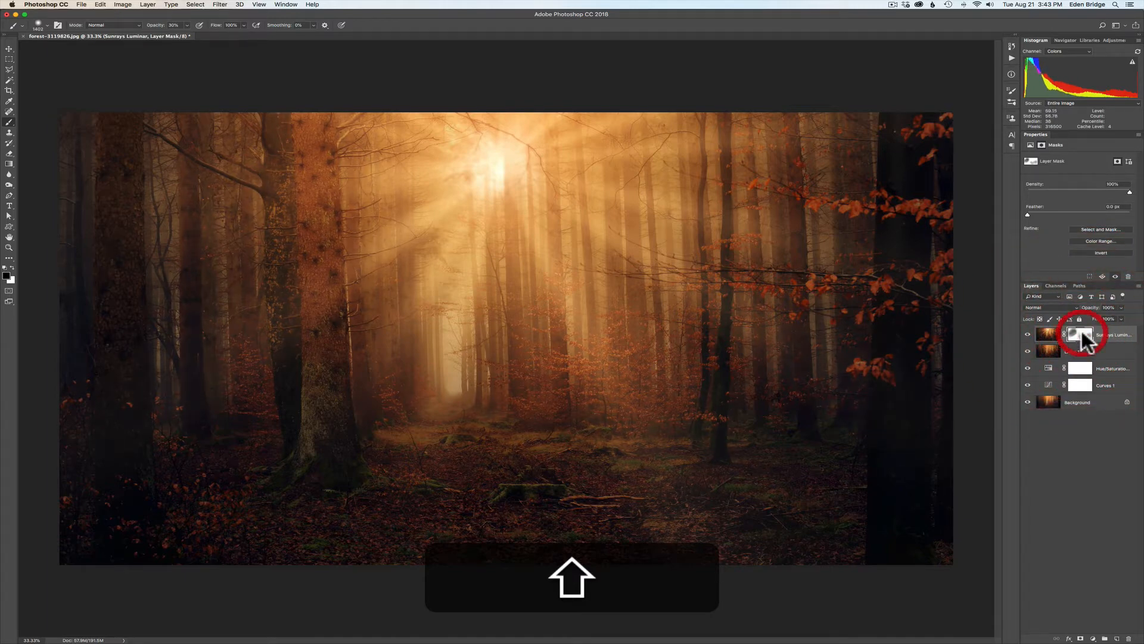
shift+click(1080, 335)
shift+click(1080, 334)
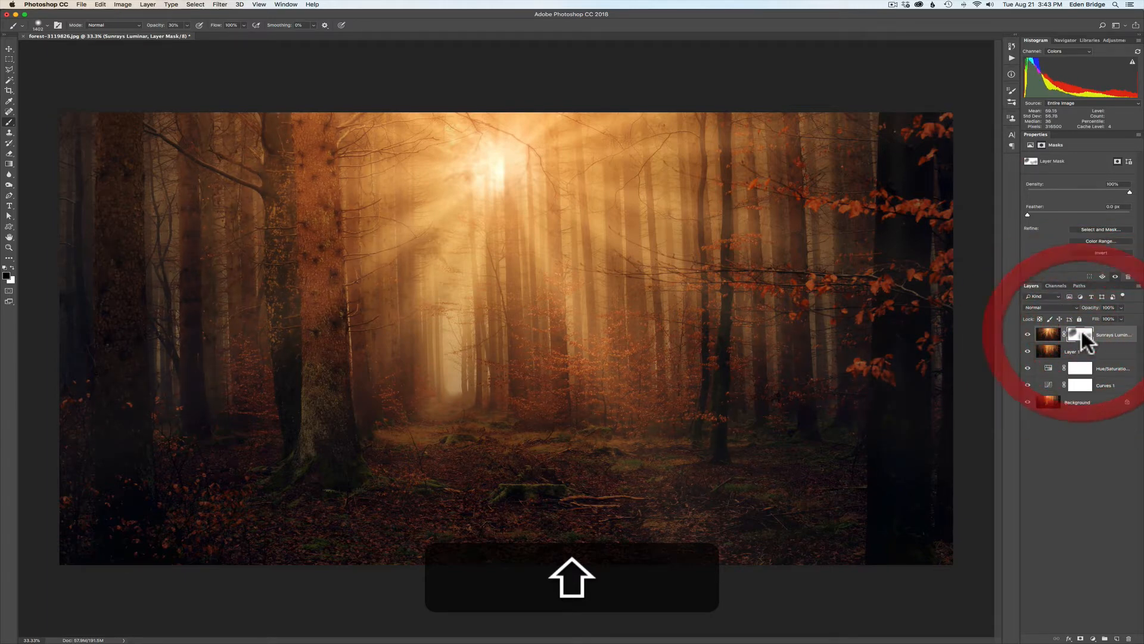
shift+click(1080, 335)
shift+click(1079, 334)
shift+click(1080, 335)
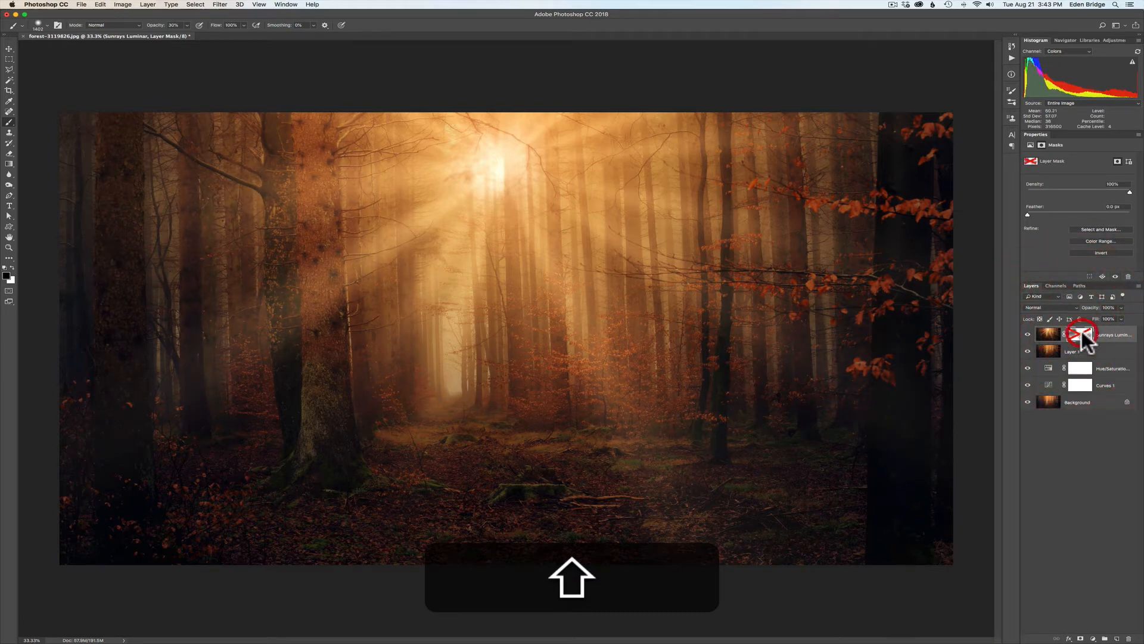
shift+click(1081, 335)
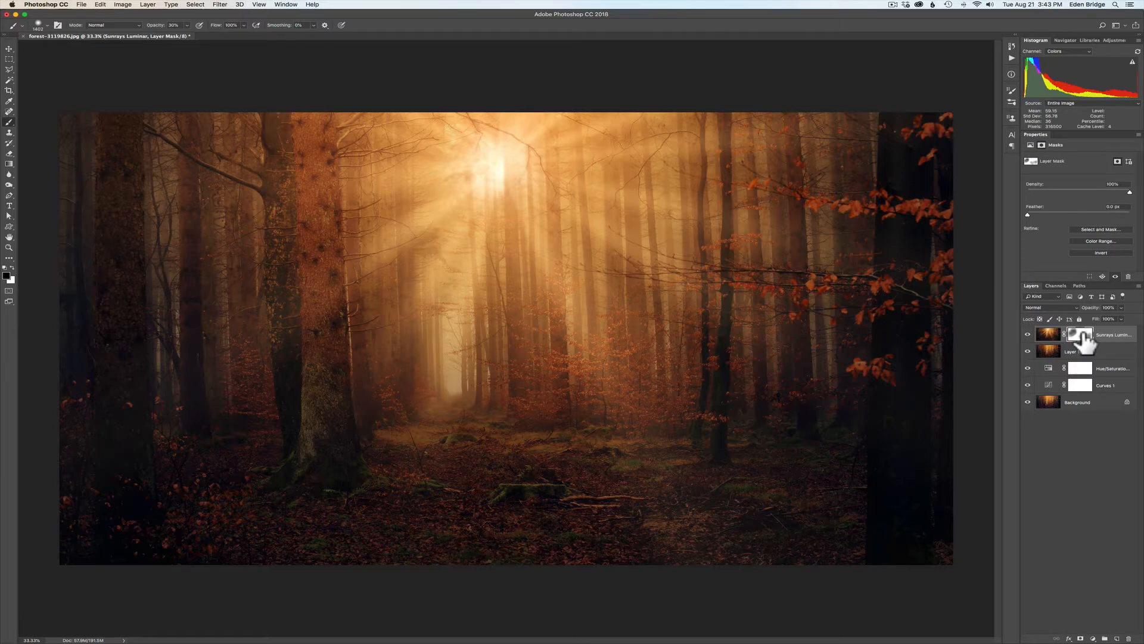
key(shift)
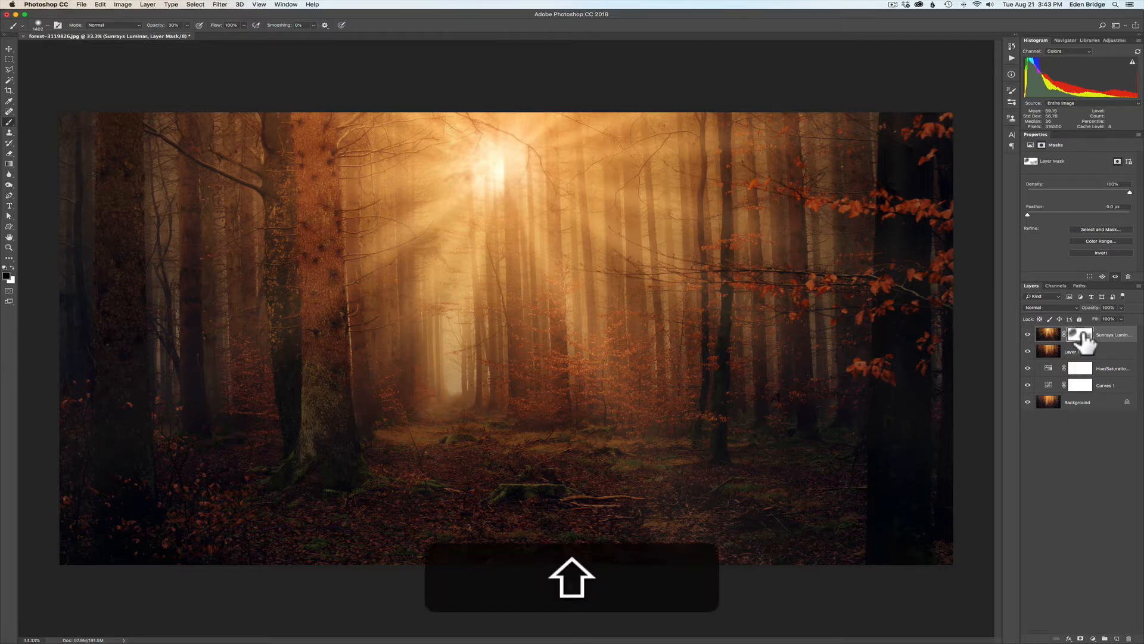
shift+click(1081, 335)
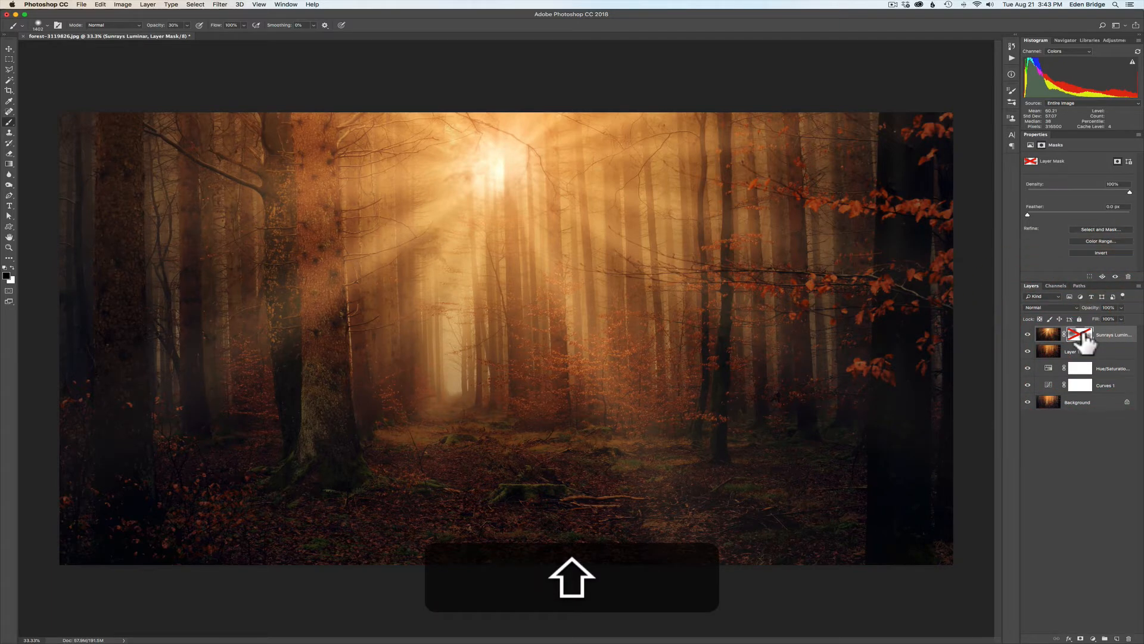
shift+click(1081, 335)
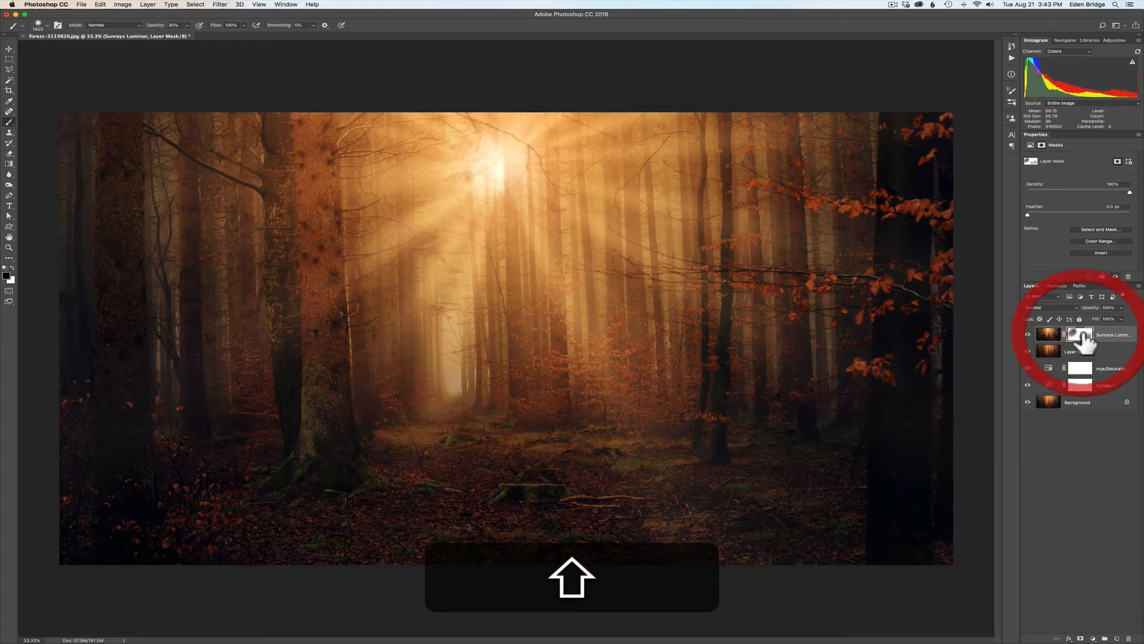